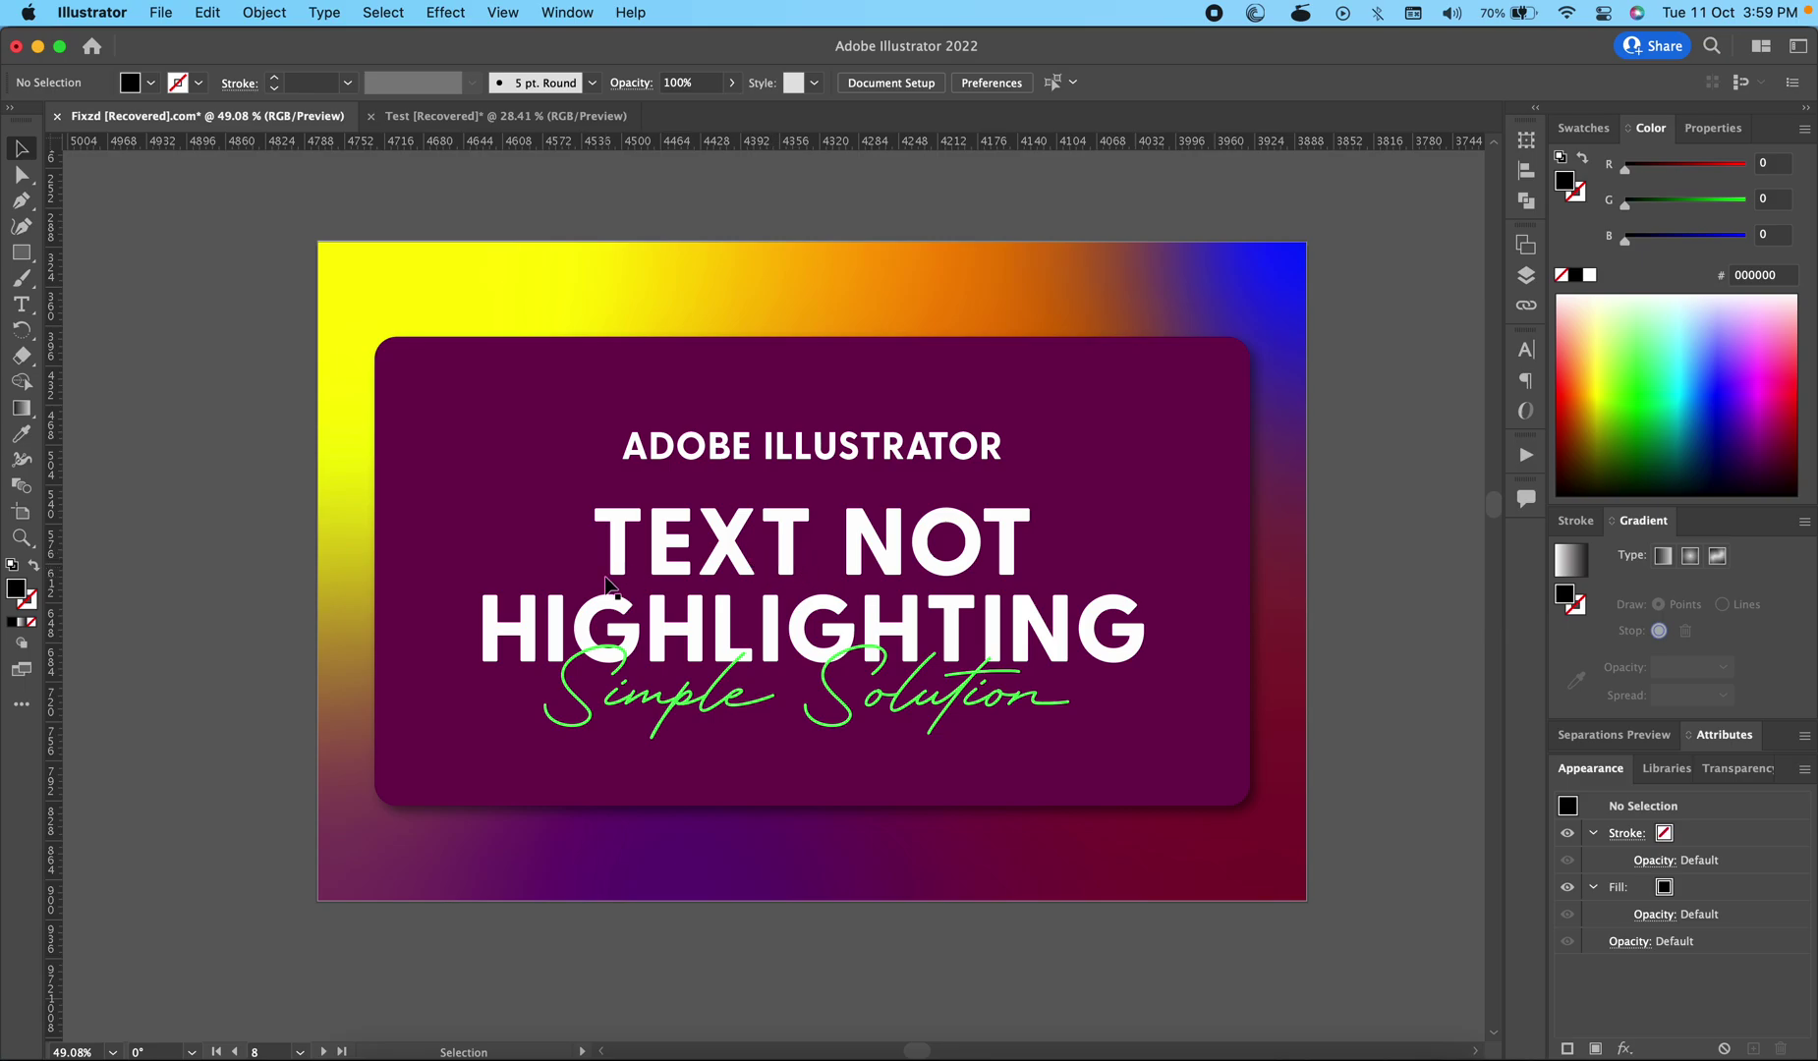
Bring the Lorem ipsum artboard into view and select the top-left bold, italic sans and short italic blocks
{"action": "scroll", "coordinate": [606, 575], "scroll_direction": "left", "scroll_amount": 5}
{"action": "scroll", "coordinate": [606, 578], "scroll_direction": "left", "scroll_amount": 10}
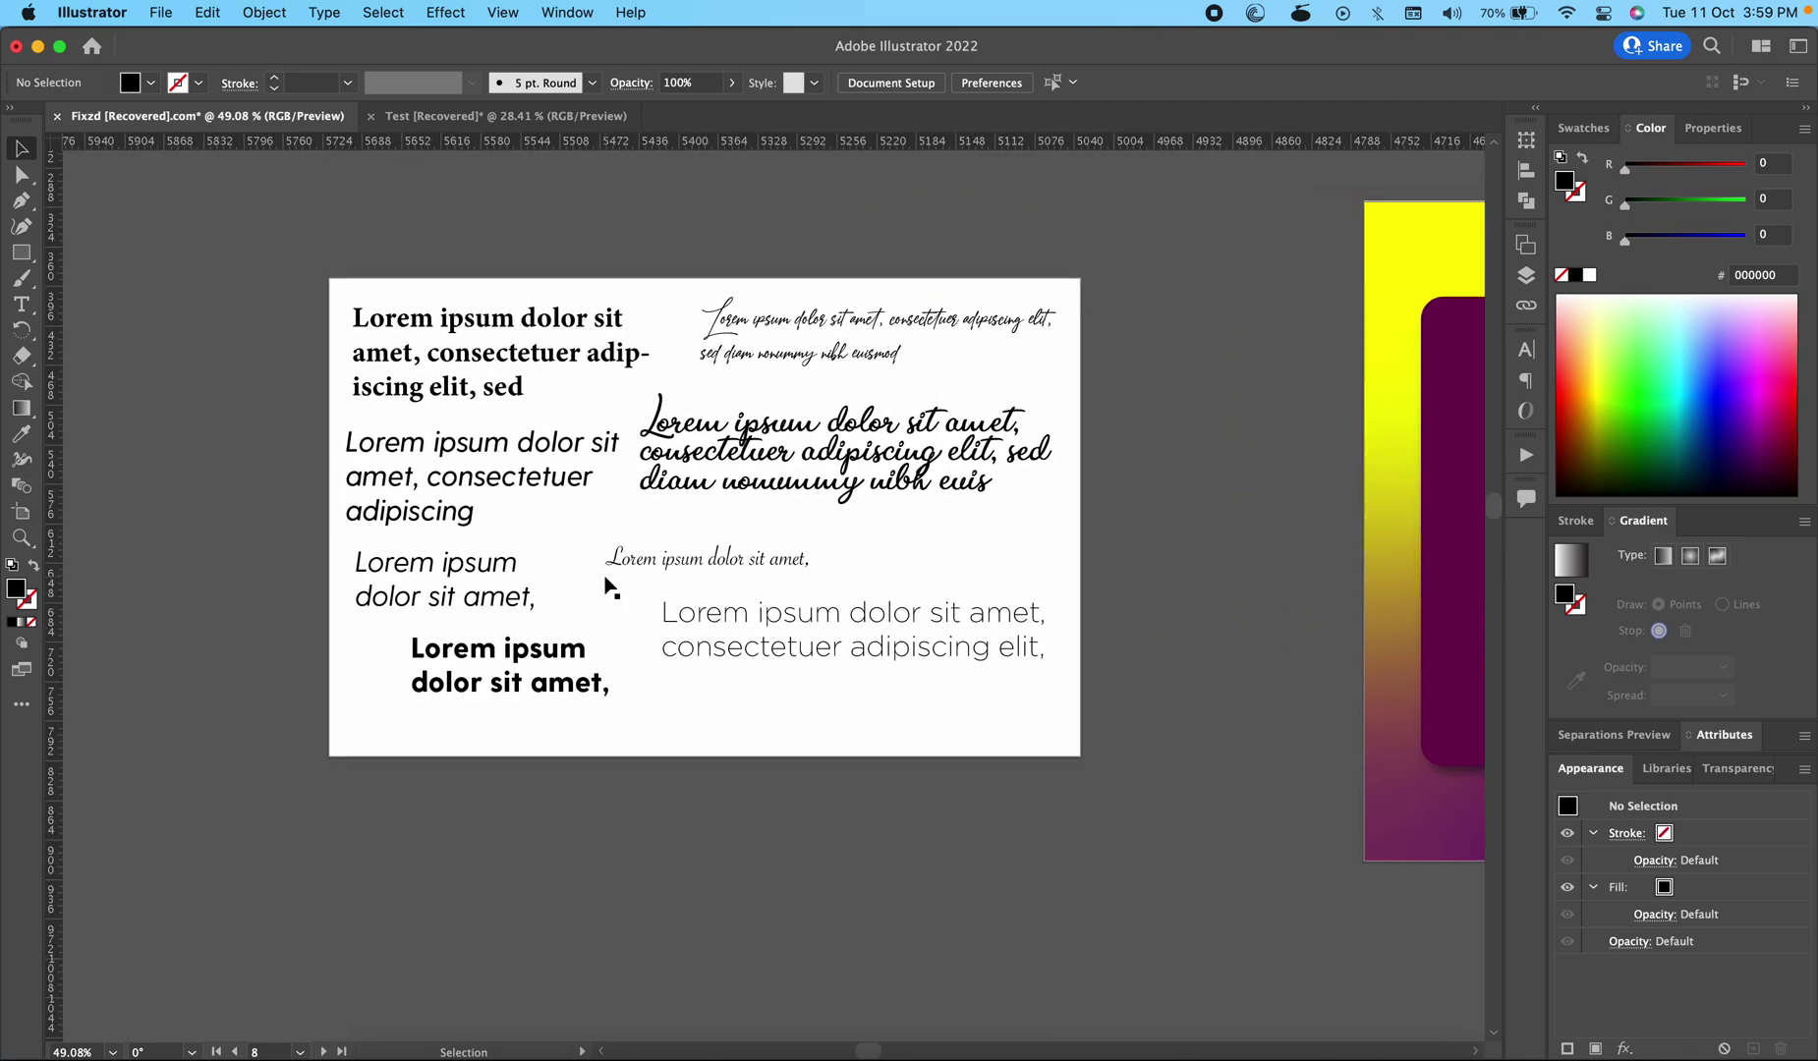
{"action": "scroll", "coordinate": [607, 586], "scroll_direction": "up", "scroll_amount": 2}
{"action": "scroll", "coordinate": [487, 599], "scroll_direction": "up", "scroll_amount": 3}
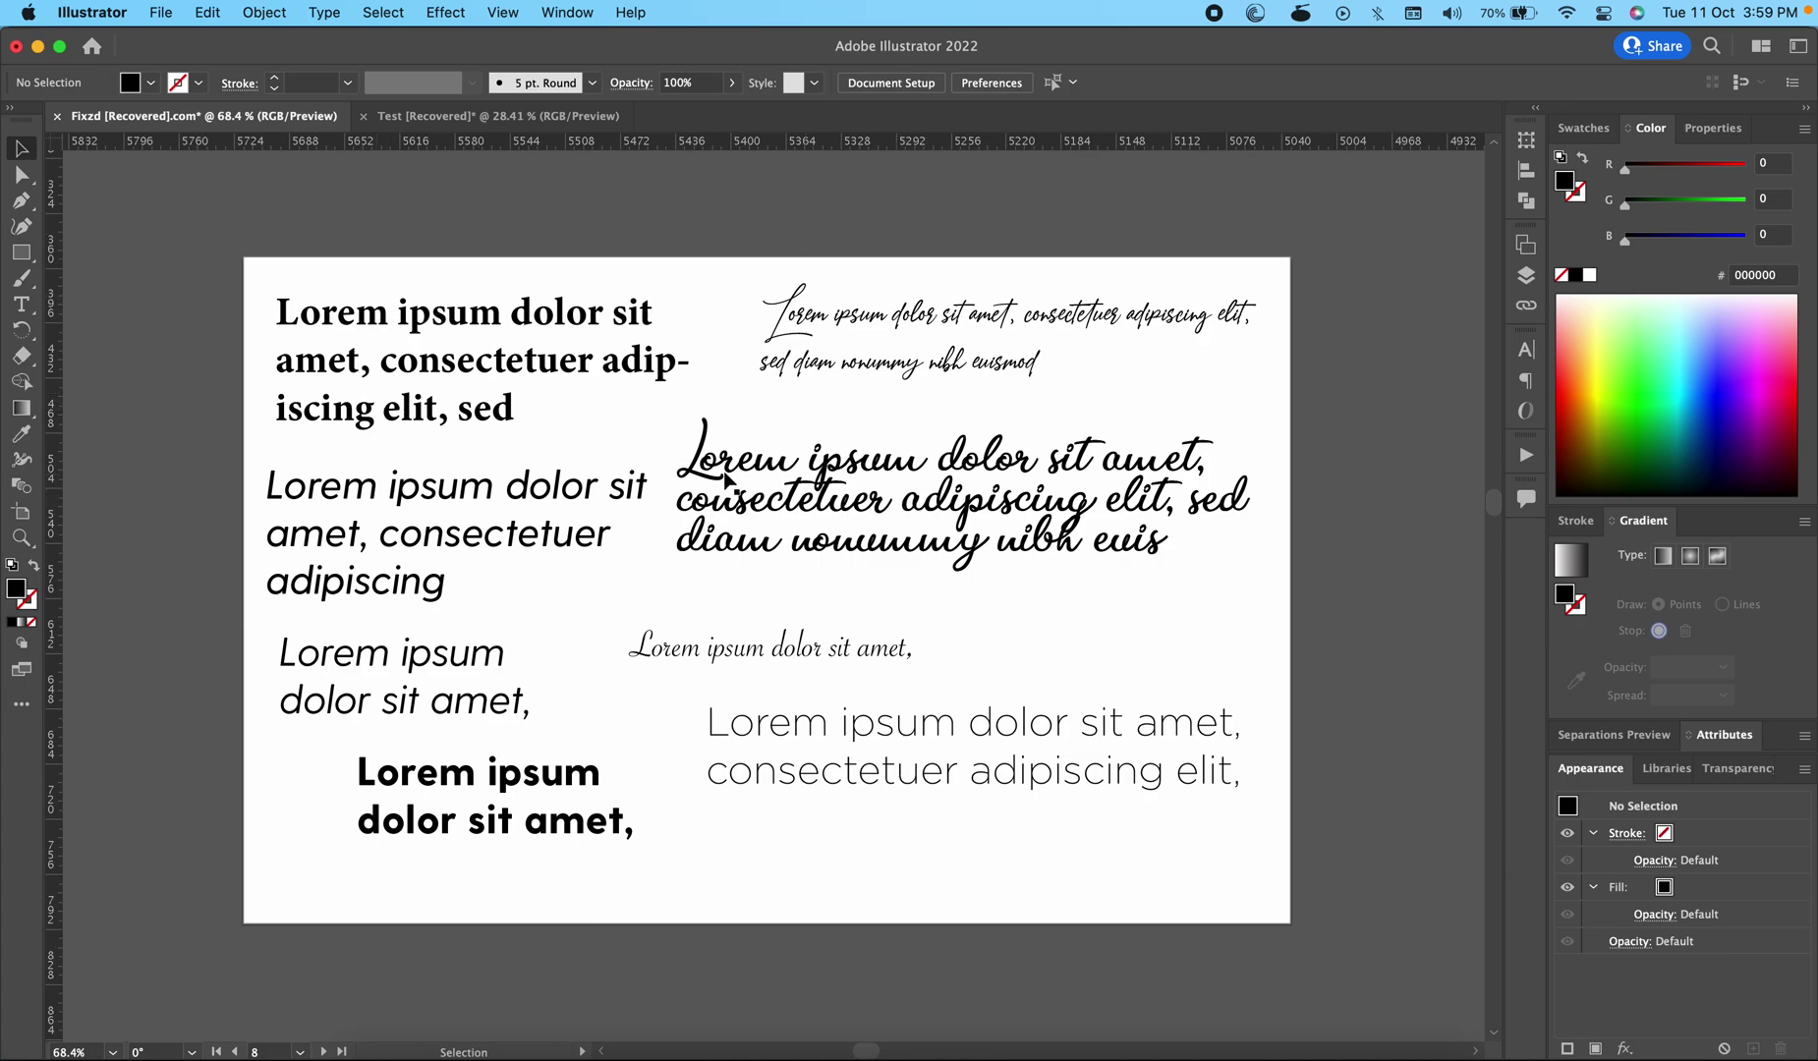
{"action": "left_click", "coordinate": [496, 369]}
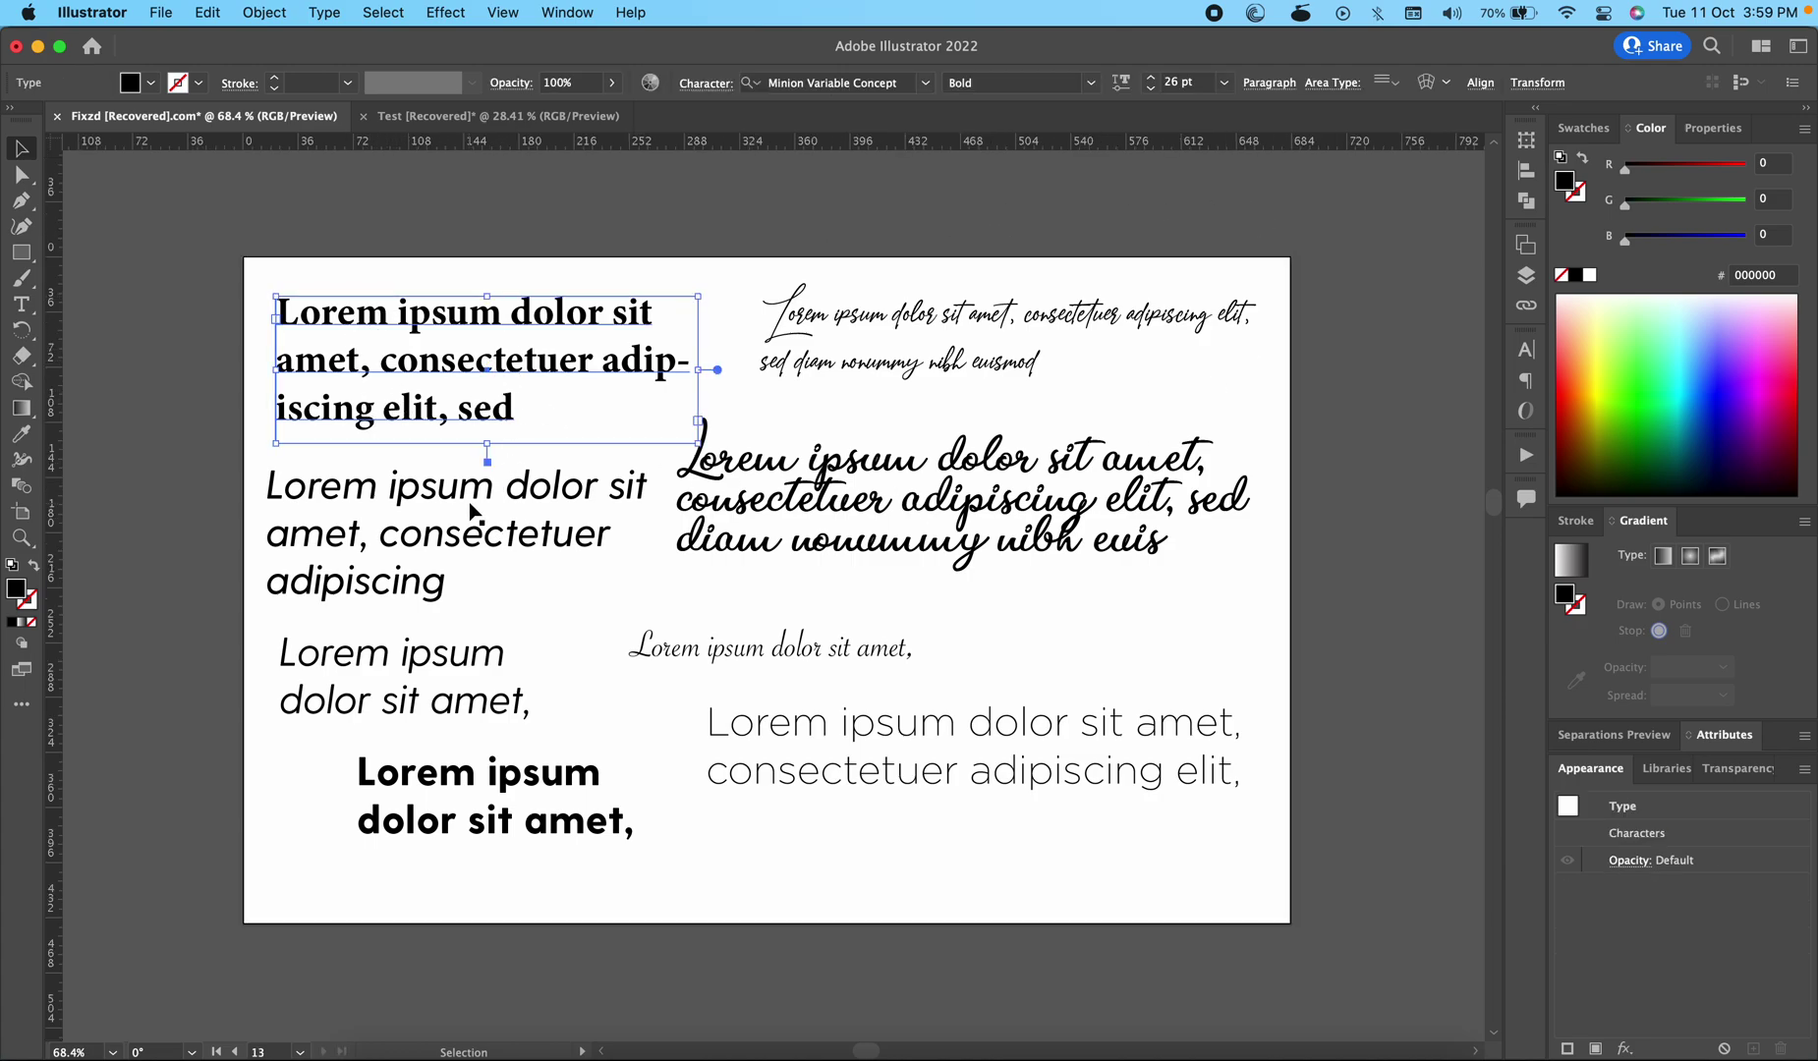
{"action": "left_click", "coordinate": [510, 512]}
{"action": "left_click", "coordinate": [491, 651]}
Select each remaining script, thin, bold and italic text block, then pick the Rectangle tool
{"action": "left_click", "coordinate": [723, 651]}
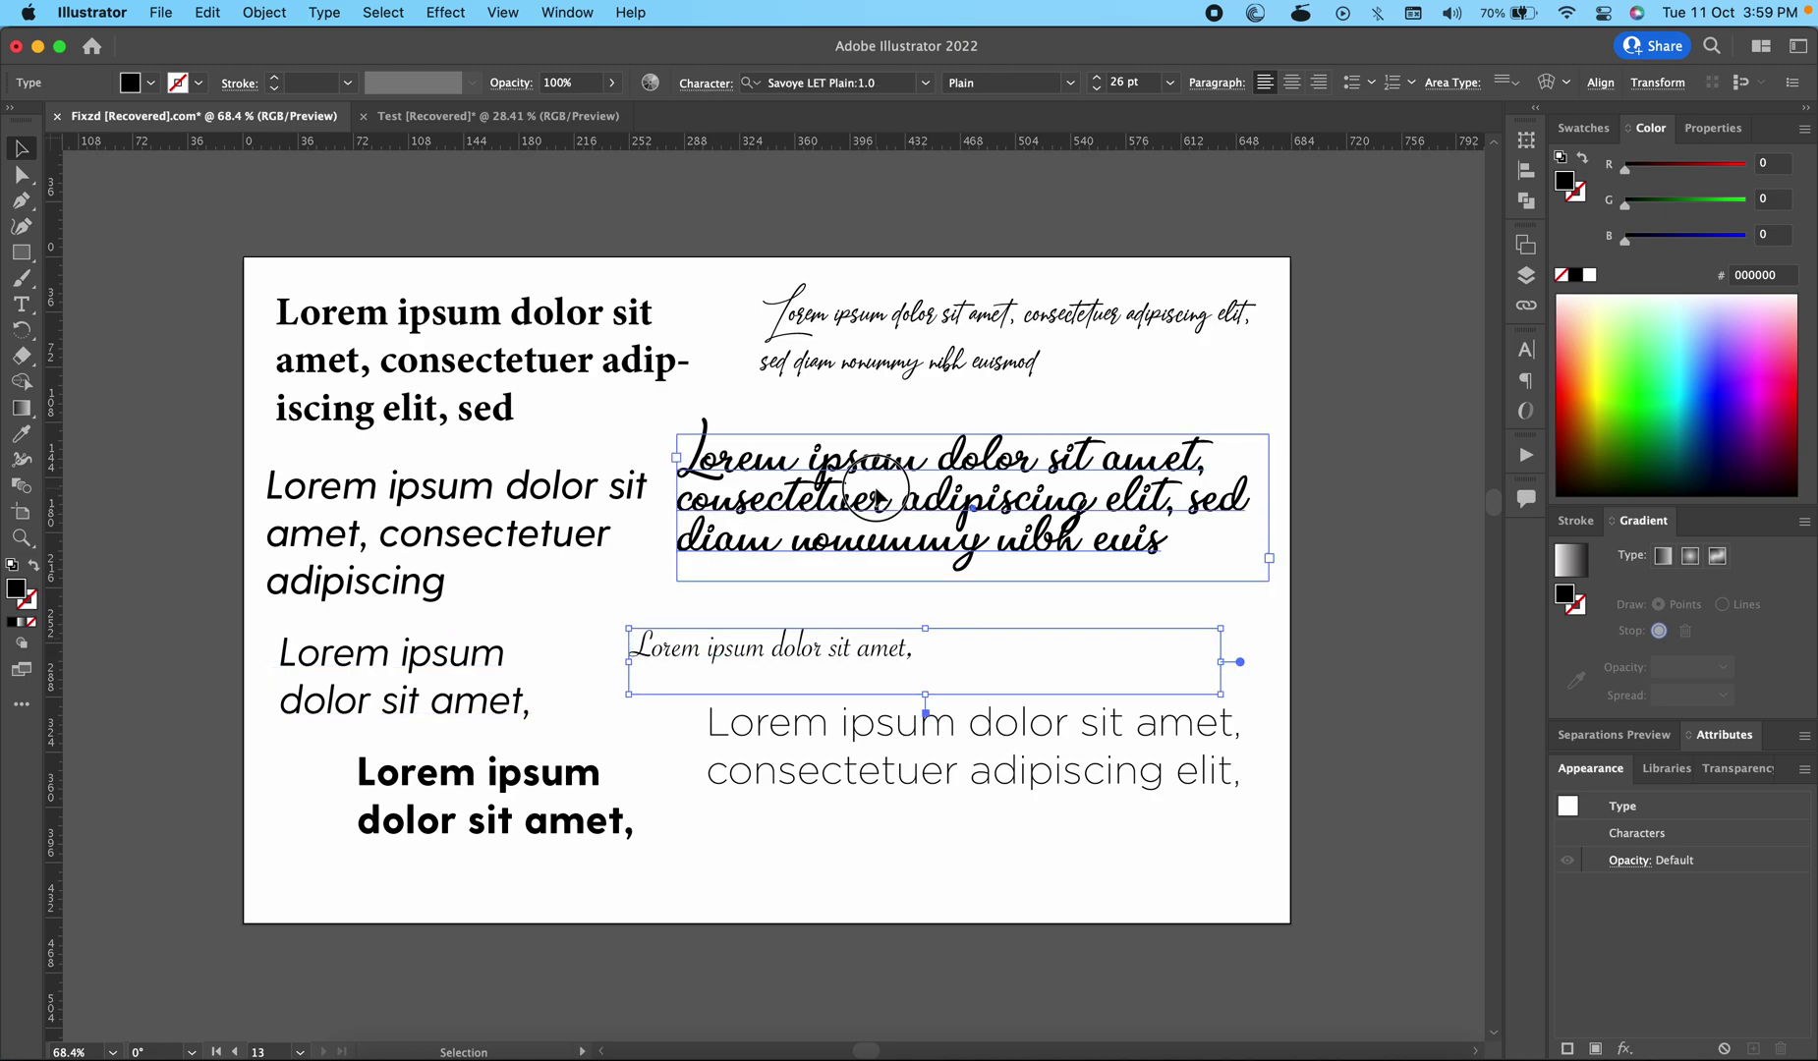
{"action": "left_click", "coordinate": [973, 492]}
{"action": "left_click", "coordinate": [971, 321]}
{"action": "left_click", "coordinate": [831, 779]}
{"action": "left_click", "coordinate": [540, 792]}
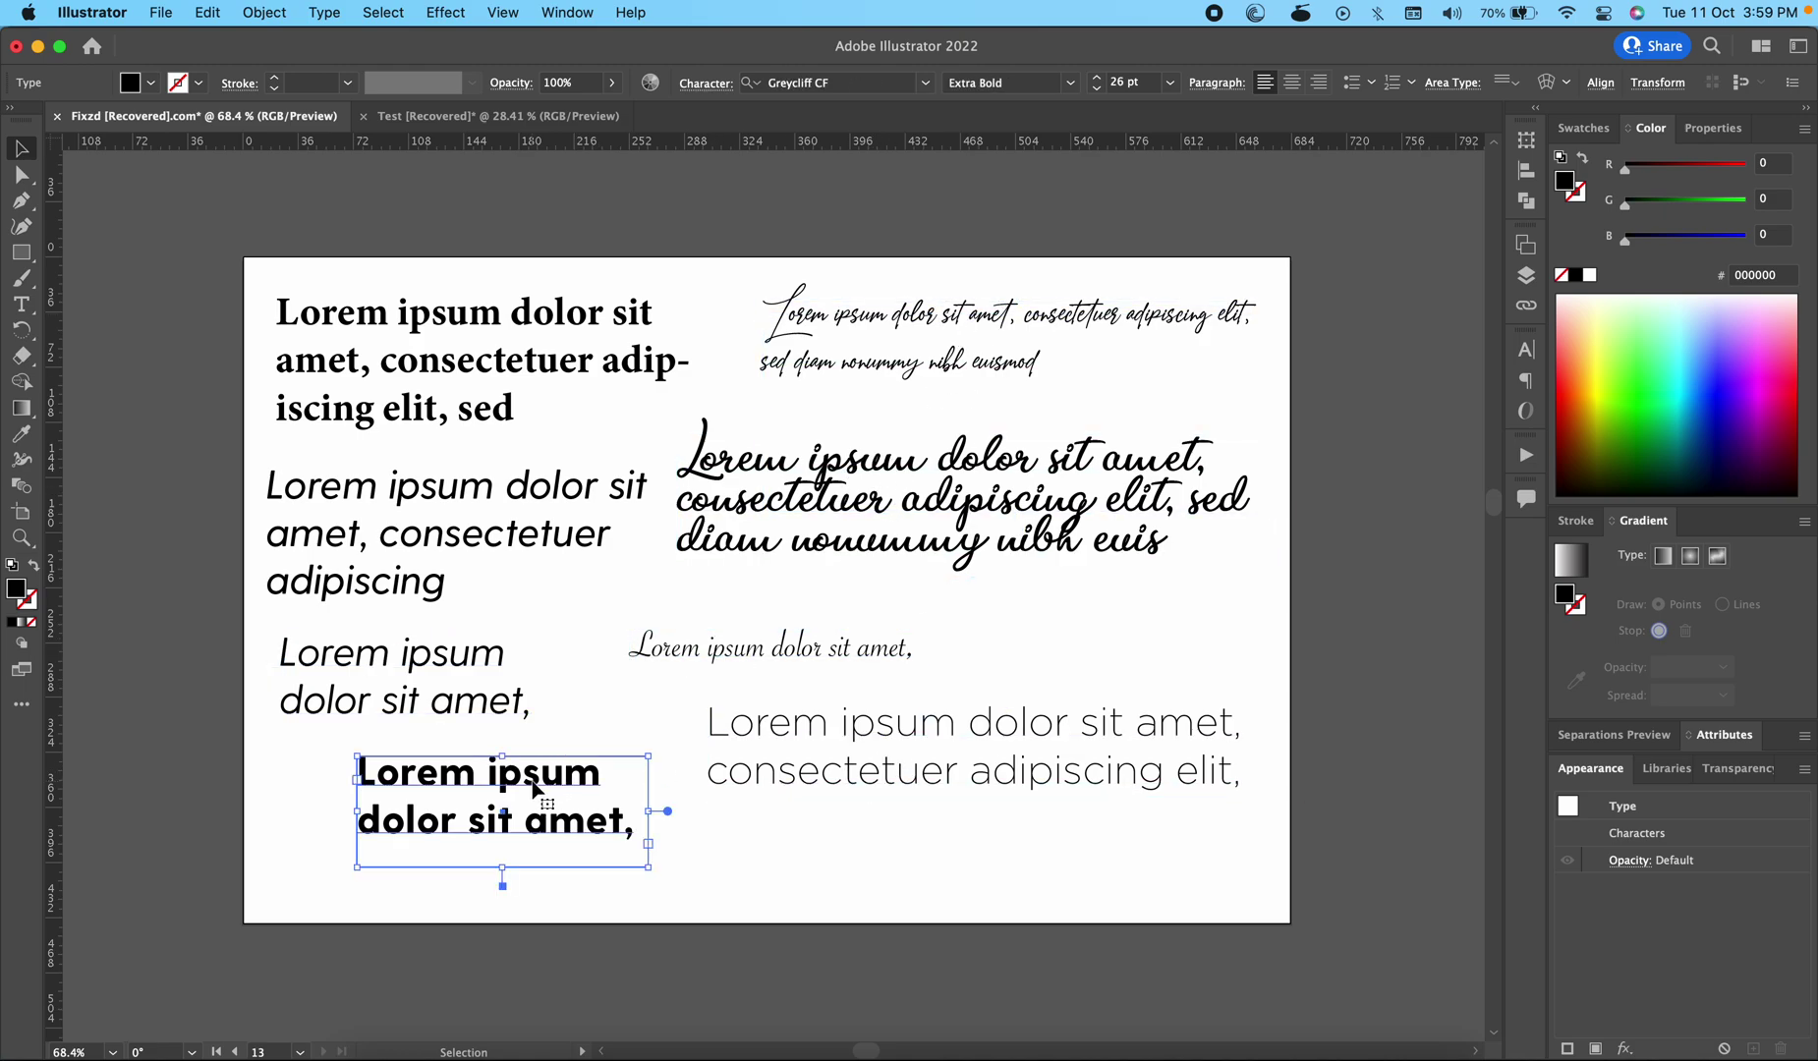
{"action": "left_click", "coordinate": [589, 715]}
{"action": "left_click", "coordinate": [20, 252]}
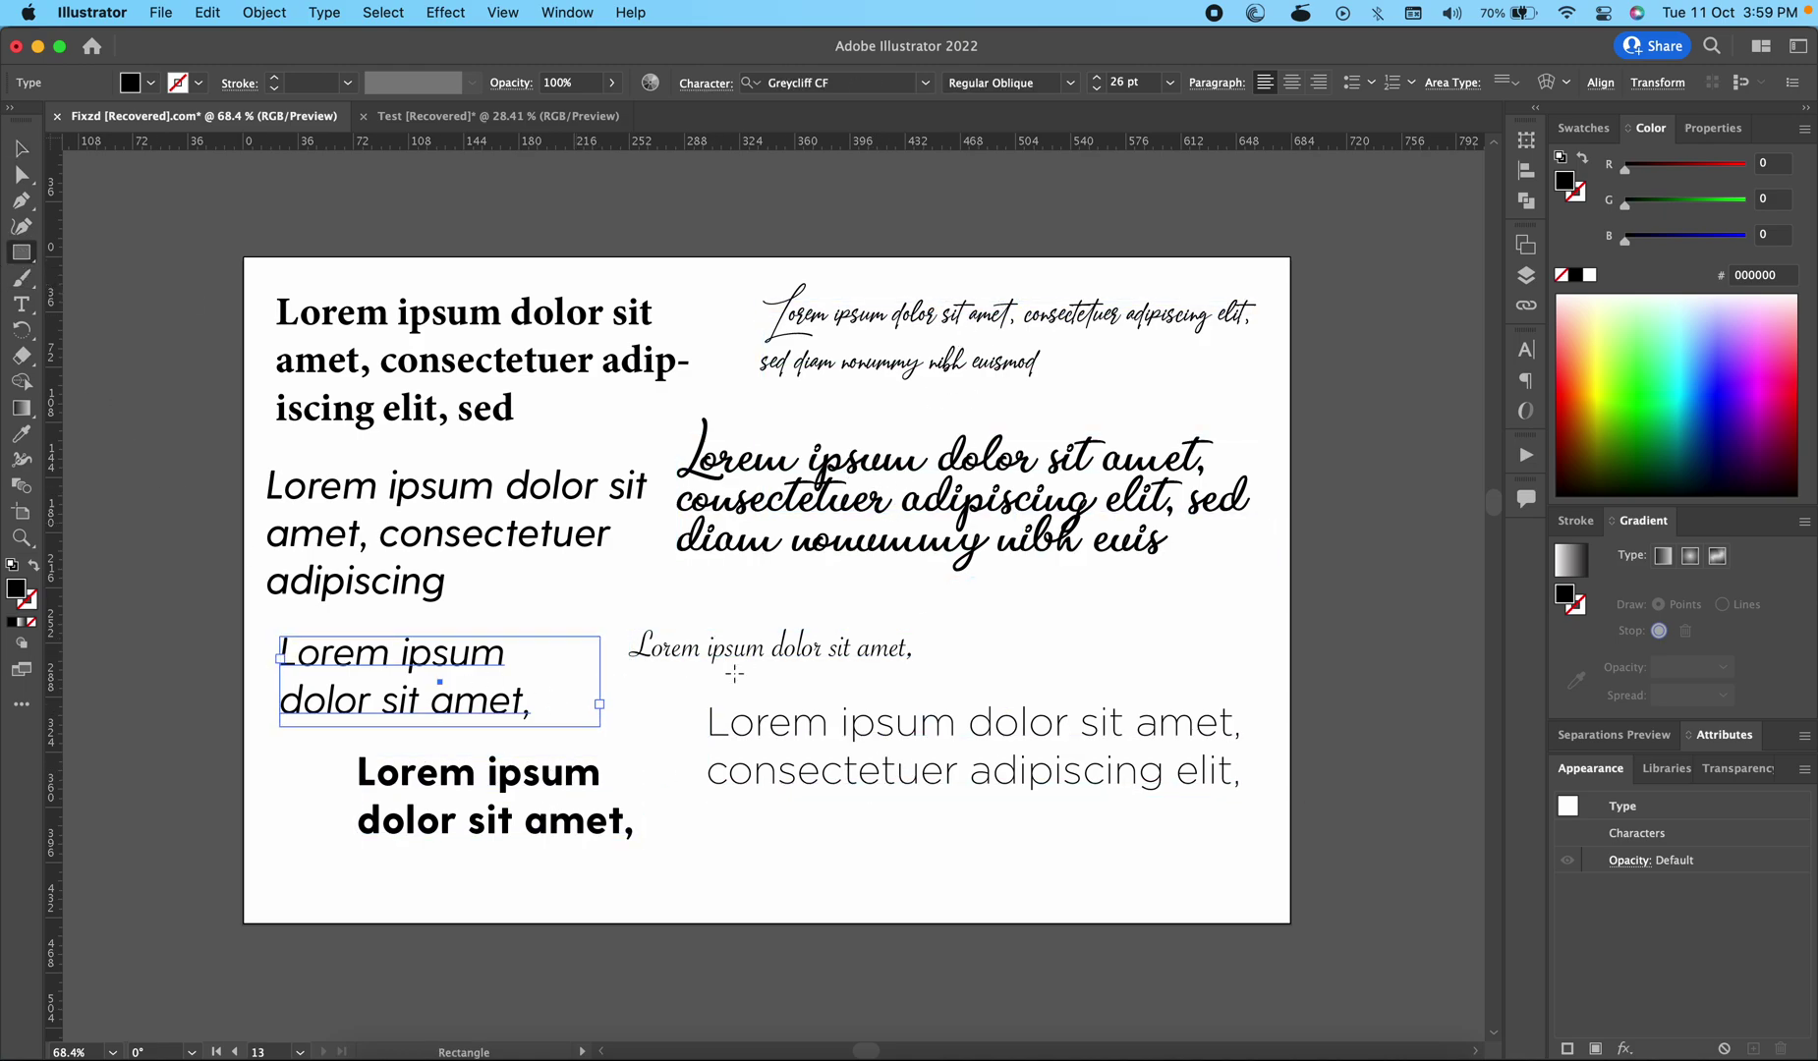
Draw a black rectangle below the thin text, then marquee-select and deselect the upper text blocks
{"action": "left_click_drag", "start_coordinate": [707, 820], "coordinate": [1242, 873]}
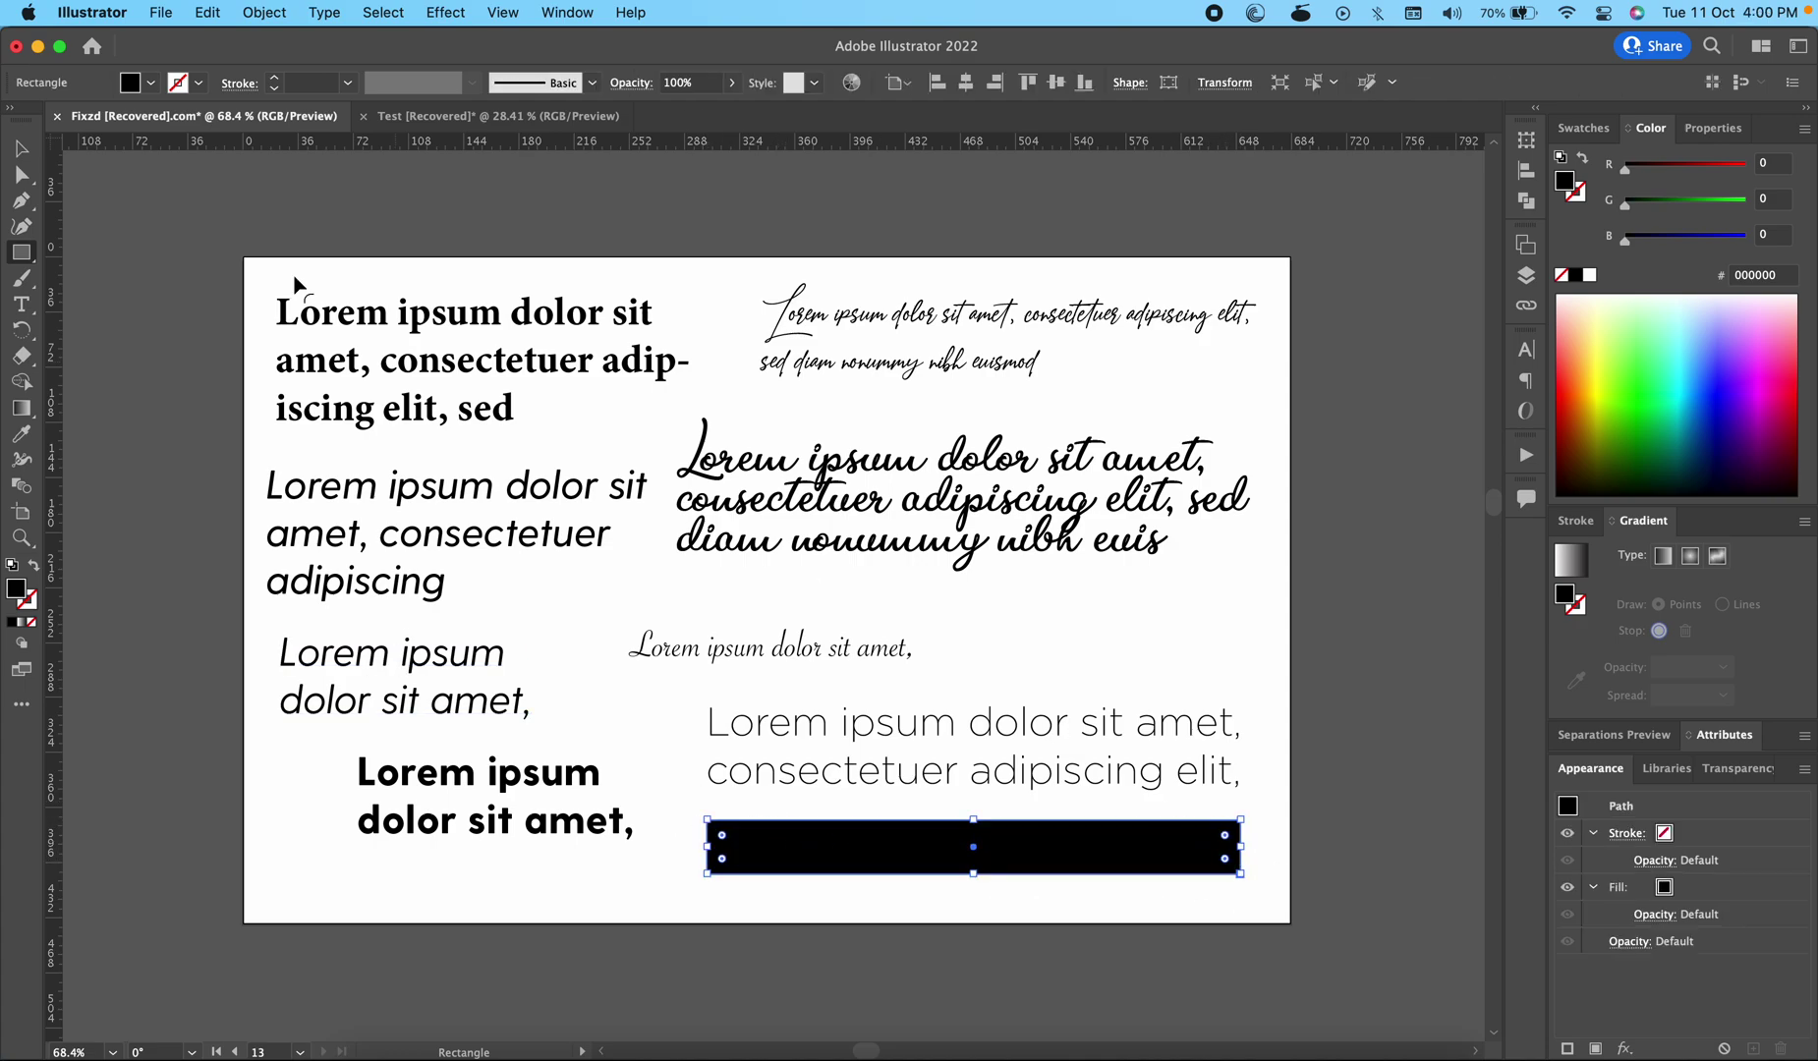
{"action": "left_click", "coordinate": [33, 157]}
{"action": "left_click", "coordinate": [402, 190]}
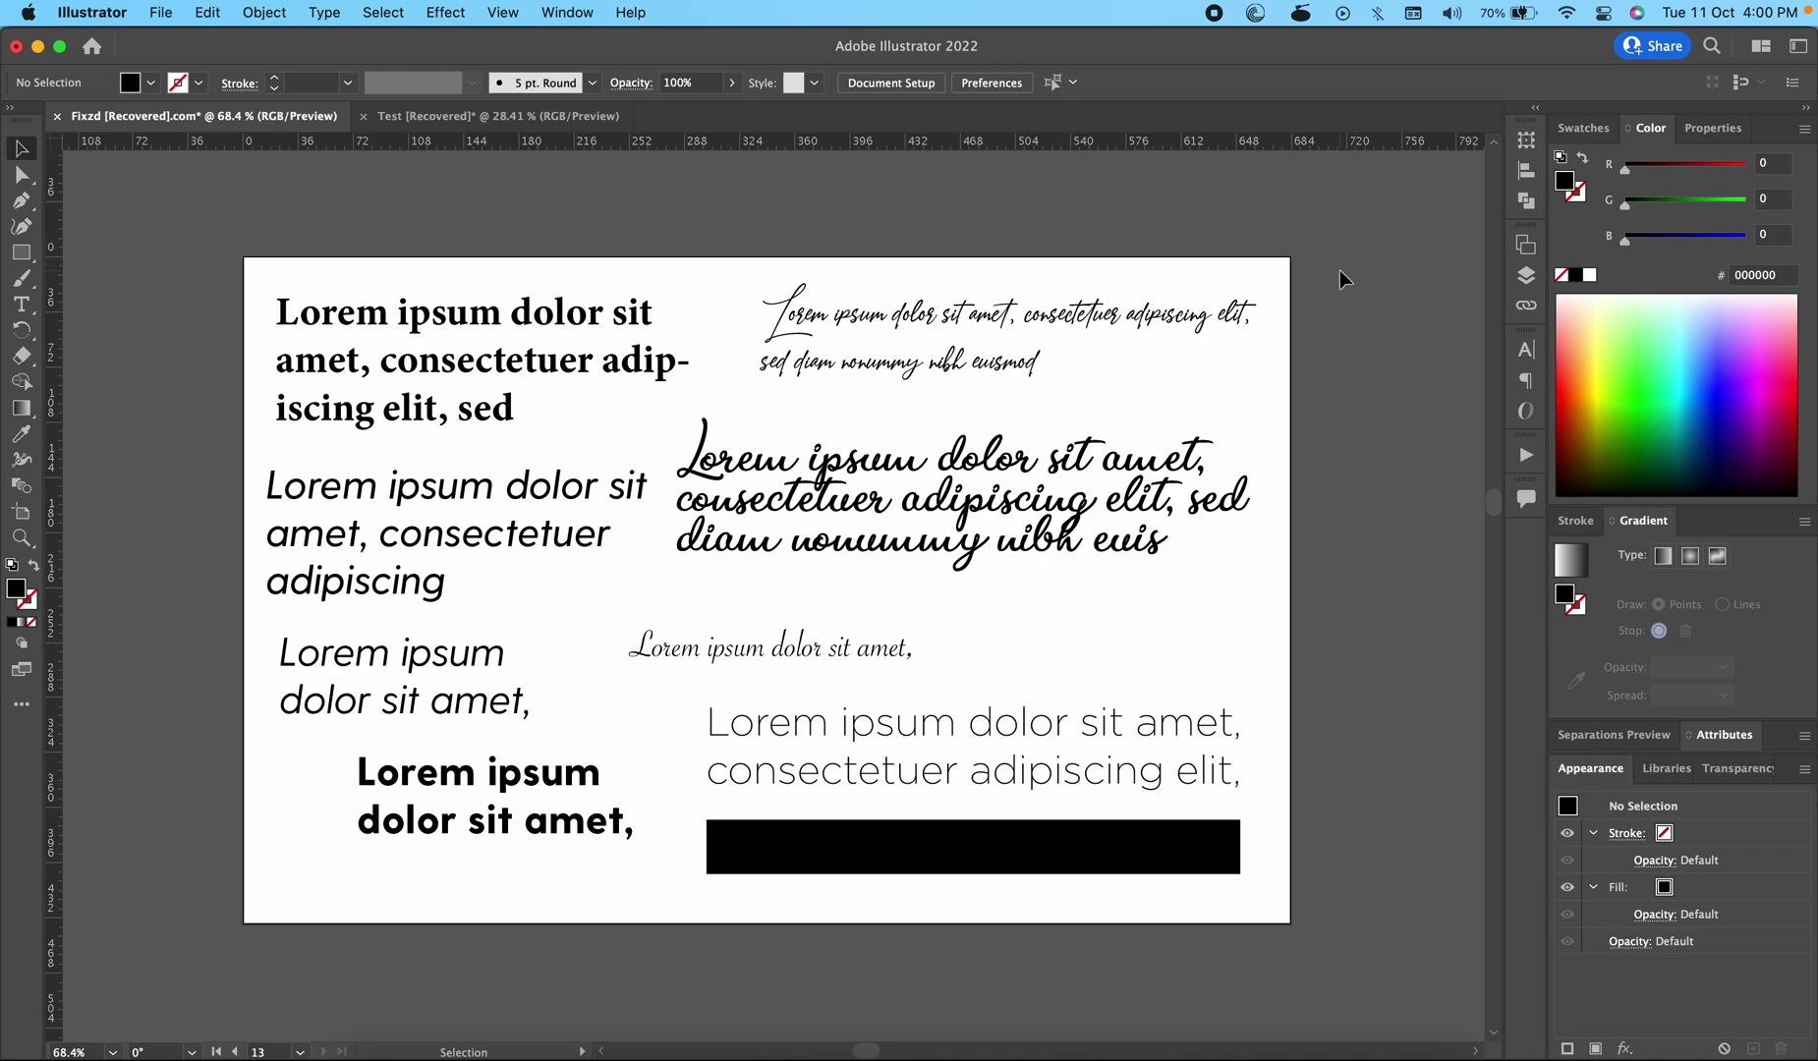
{"action": "left_click_drag", "start_coordinate": [1307, 278], "coordinate": [693, 675]}
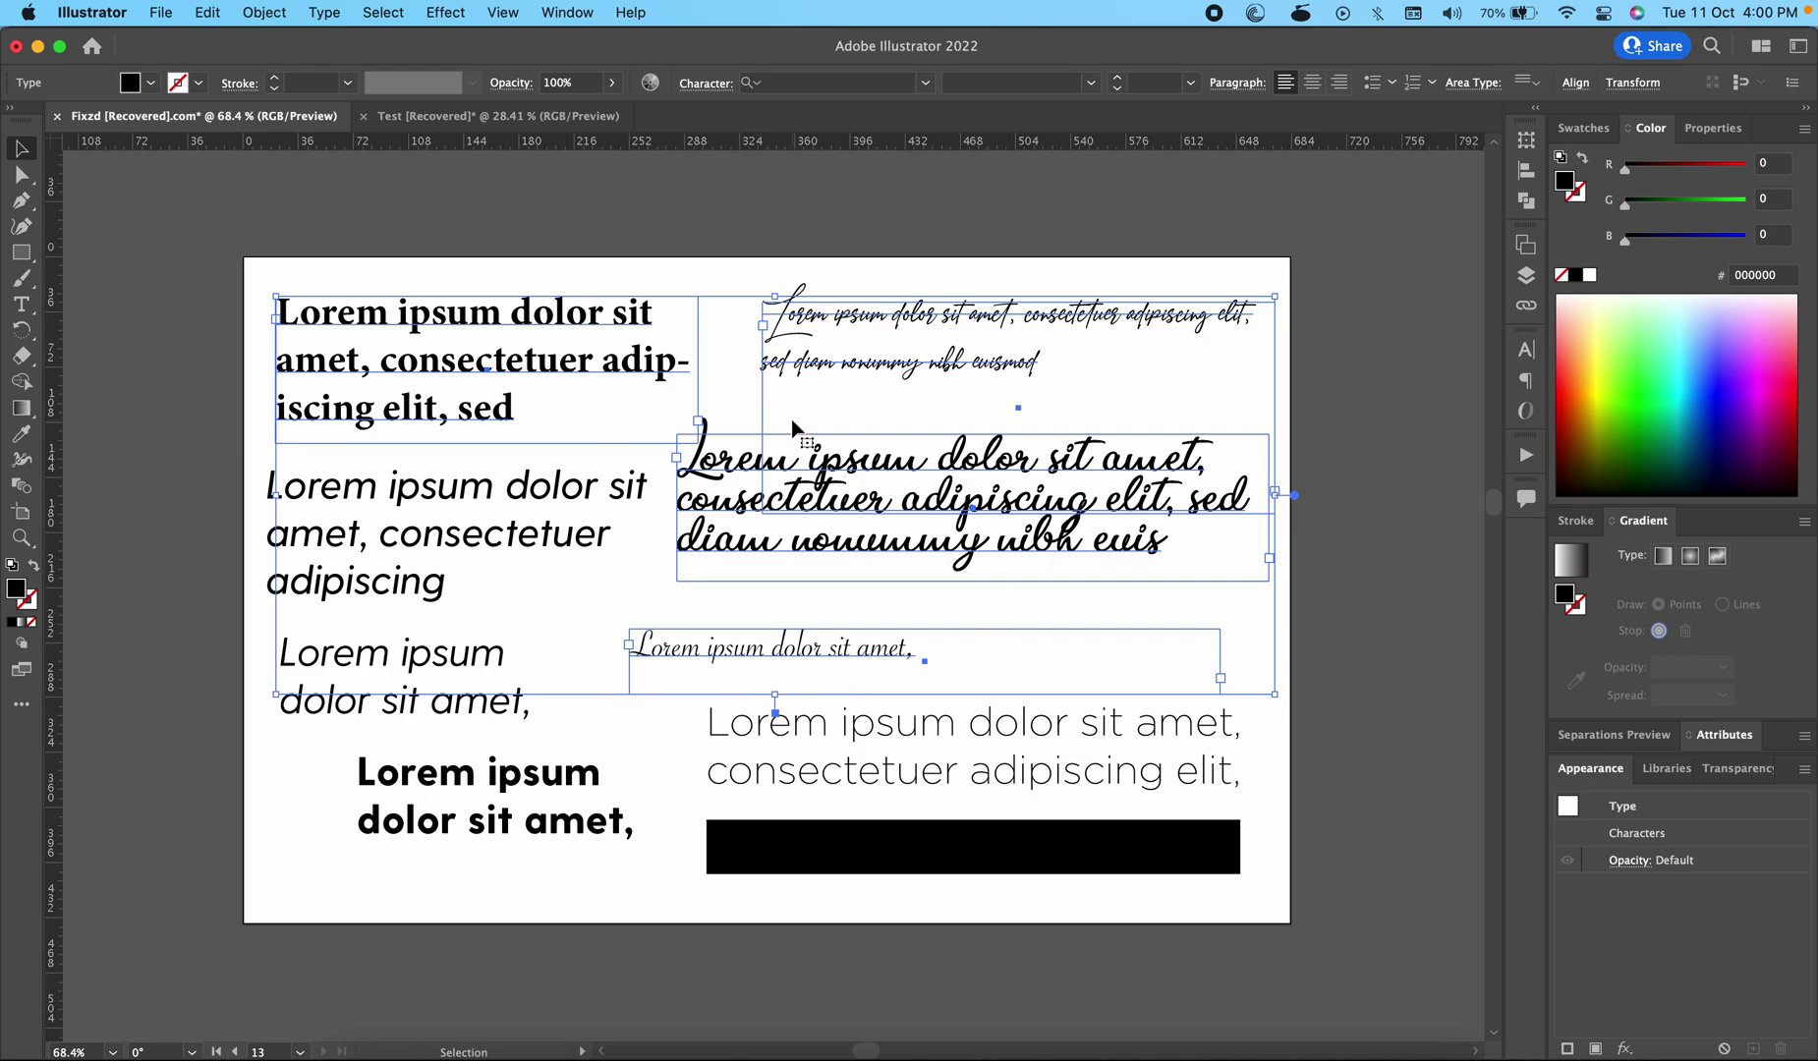
{"action": "left_click", "coordinate": [864, 261]}
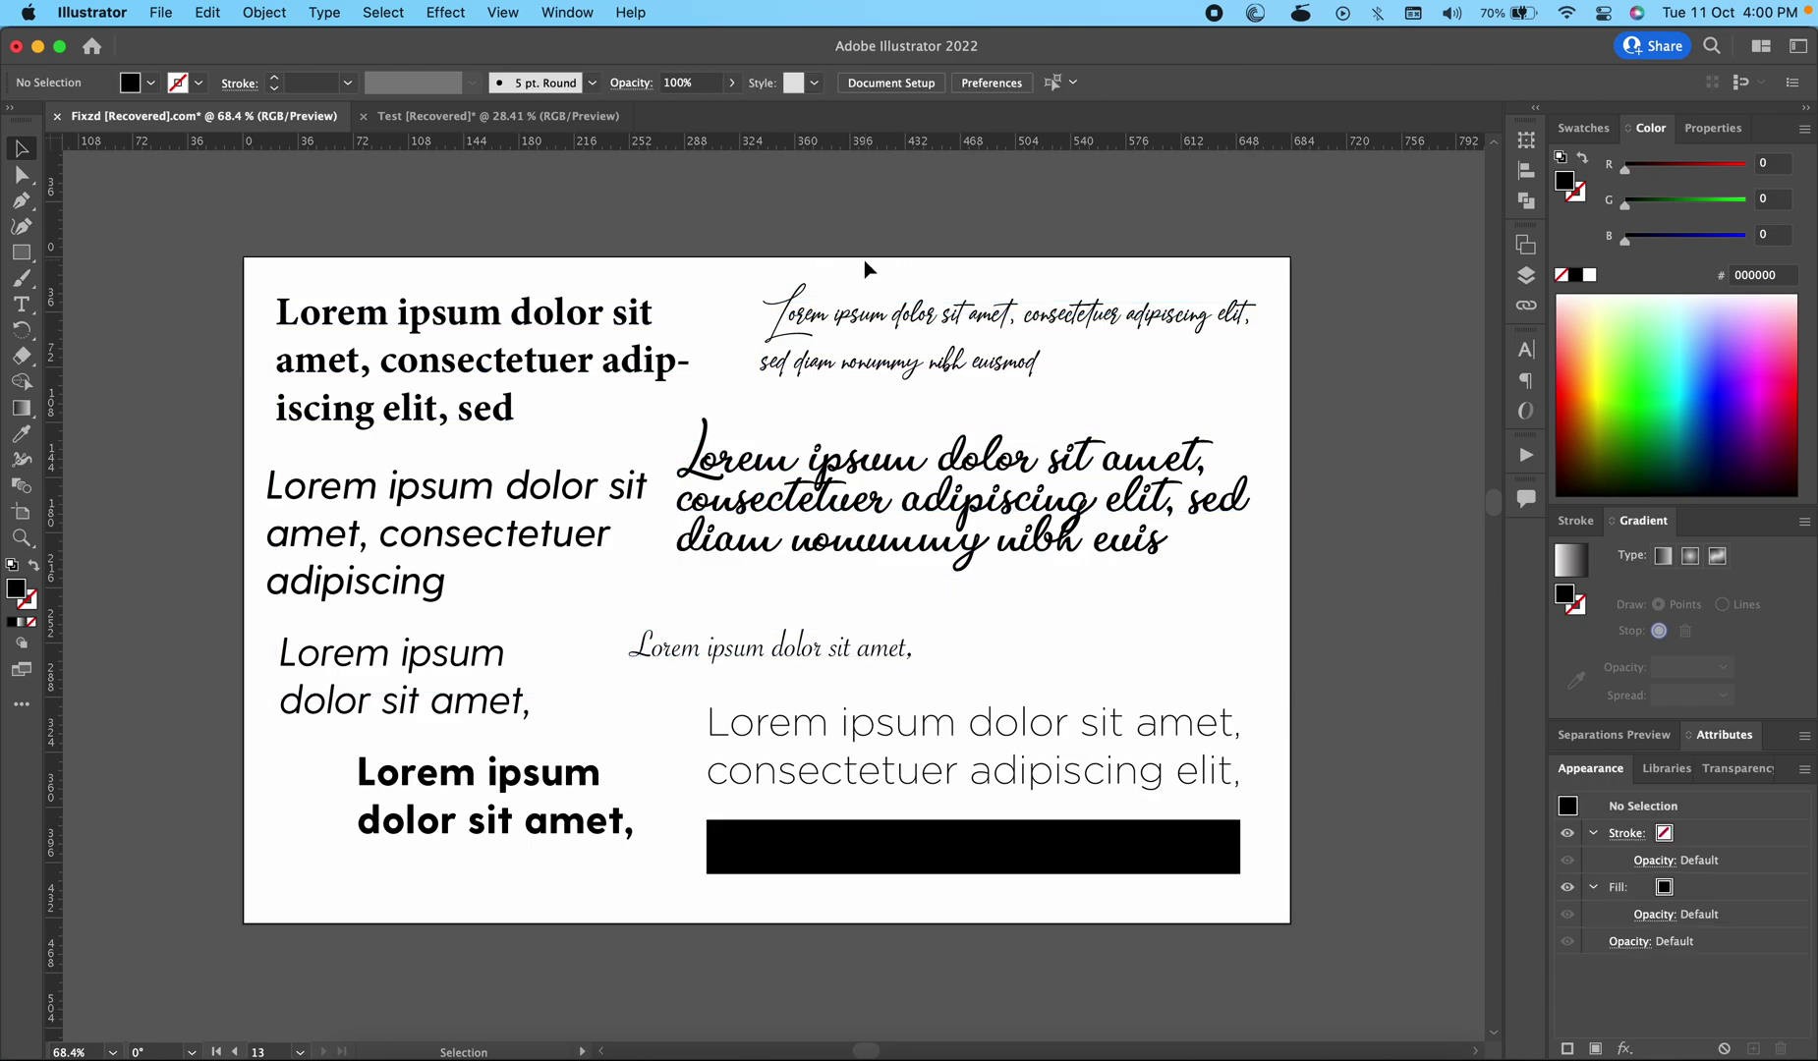
{"action": "left_click_drag", "start_coordinate": [1337, 250], "coordinate": [603, 658]}
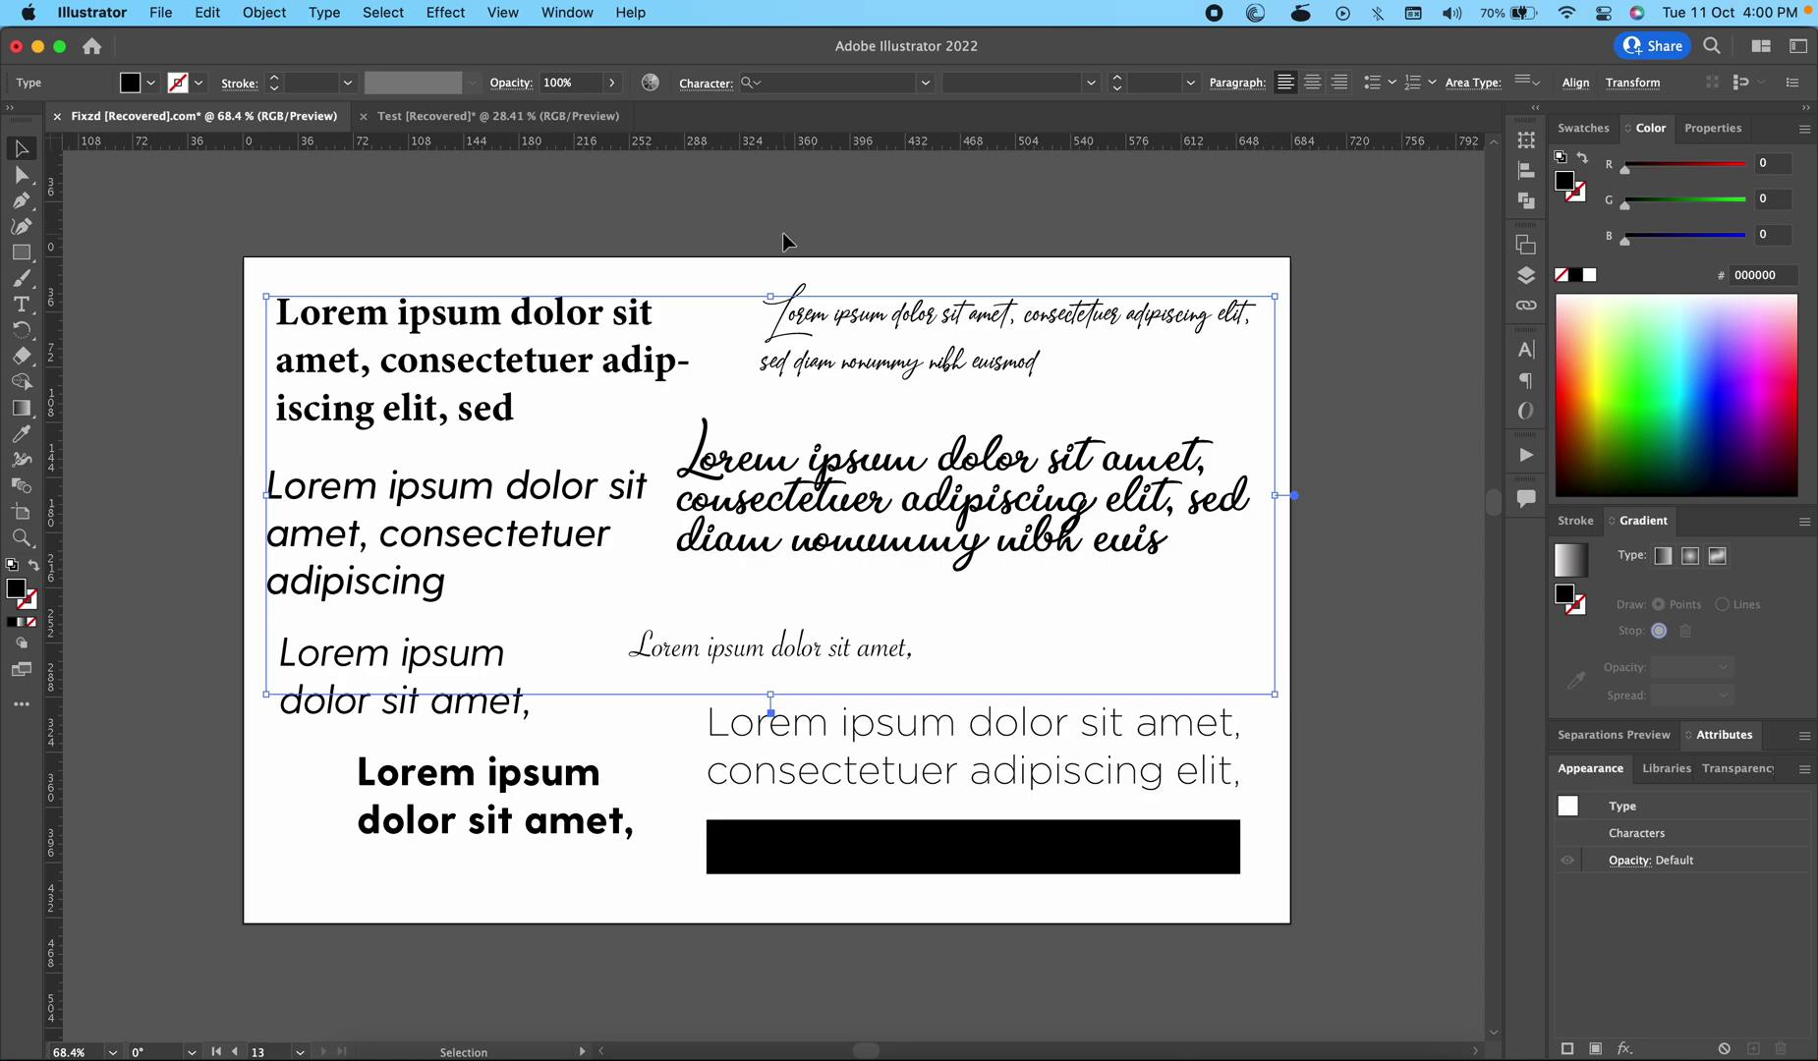
{"action": "left_click", "coordinate": [685, 211]}
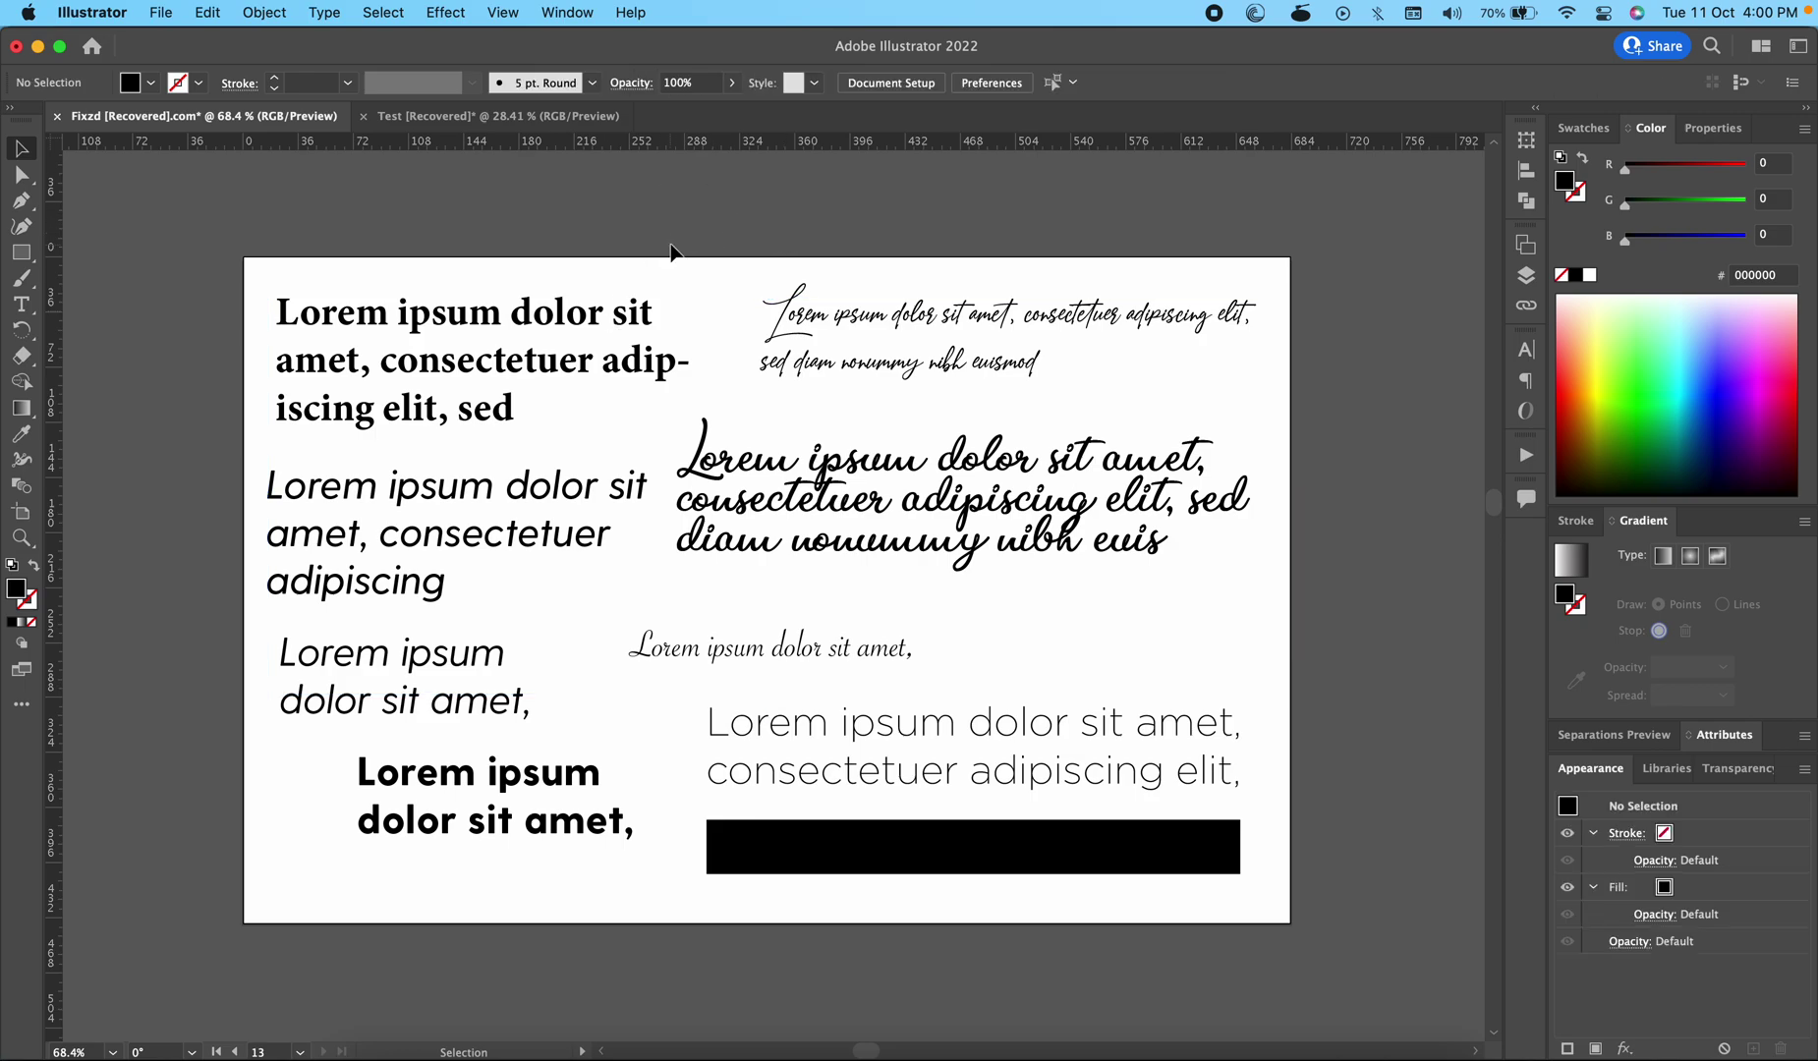
{"action": "key", "text": "a"}
{"action": "key", "text": "v"}
{"action": "left_click_drag", "start_coordinate": [1350, 247], "coordinate": [556, 678]}
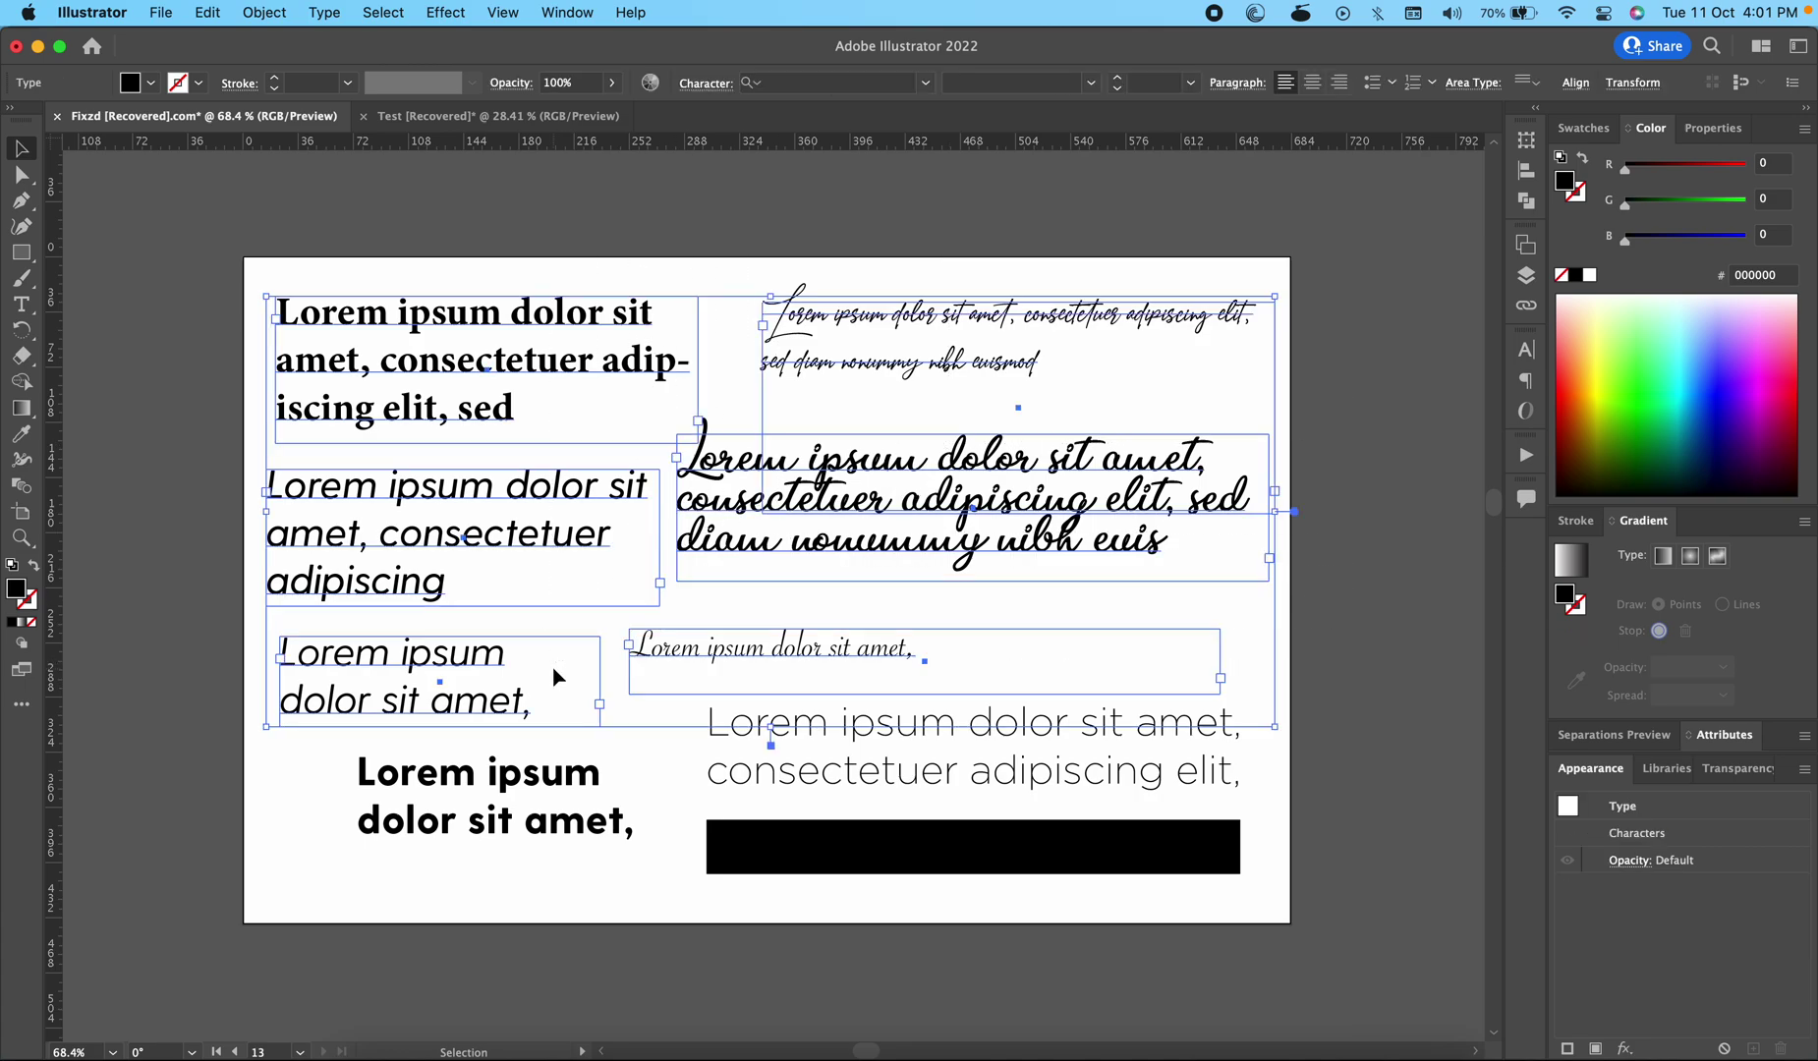
{"action": "left_click", "coordinate": [1037, 837]}
{"action": "left_click_drag", "start_coordinate": [1339, 425], "coordinate": [393, 903]}
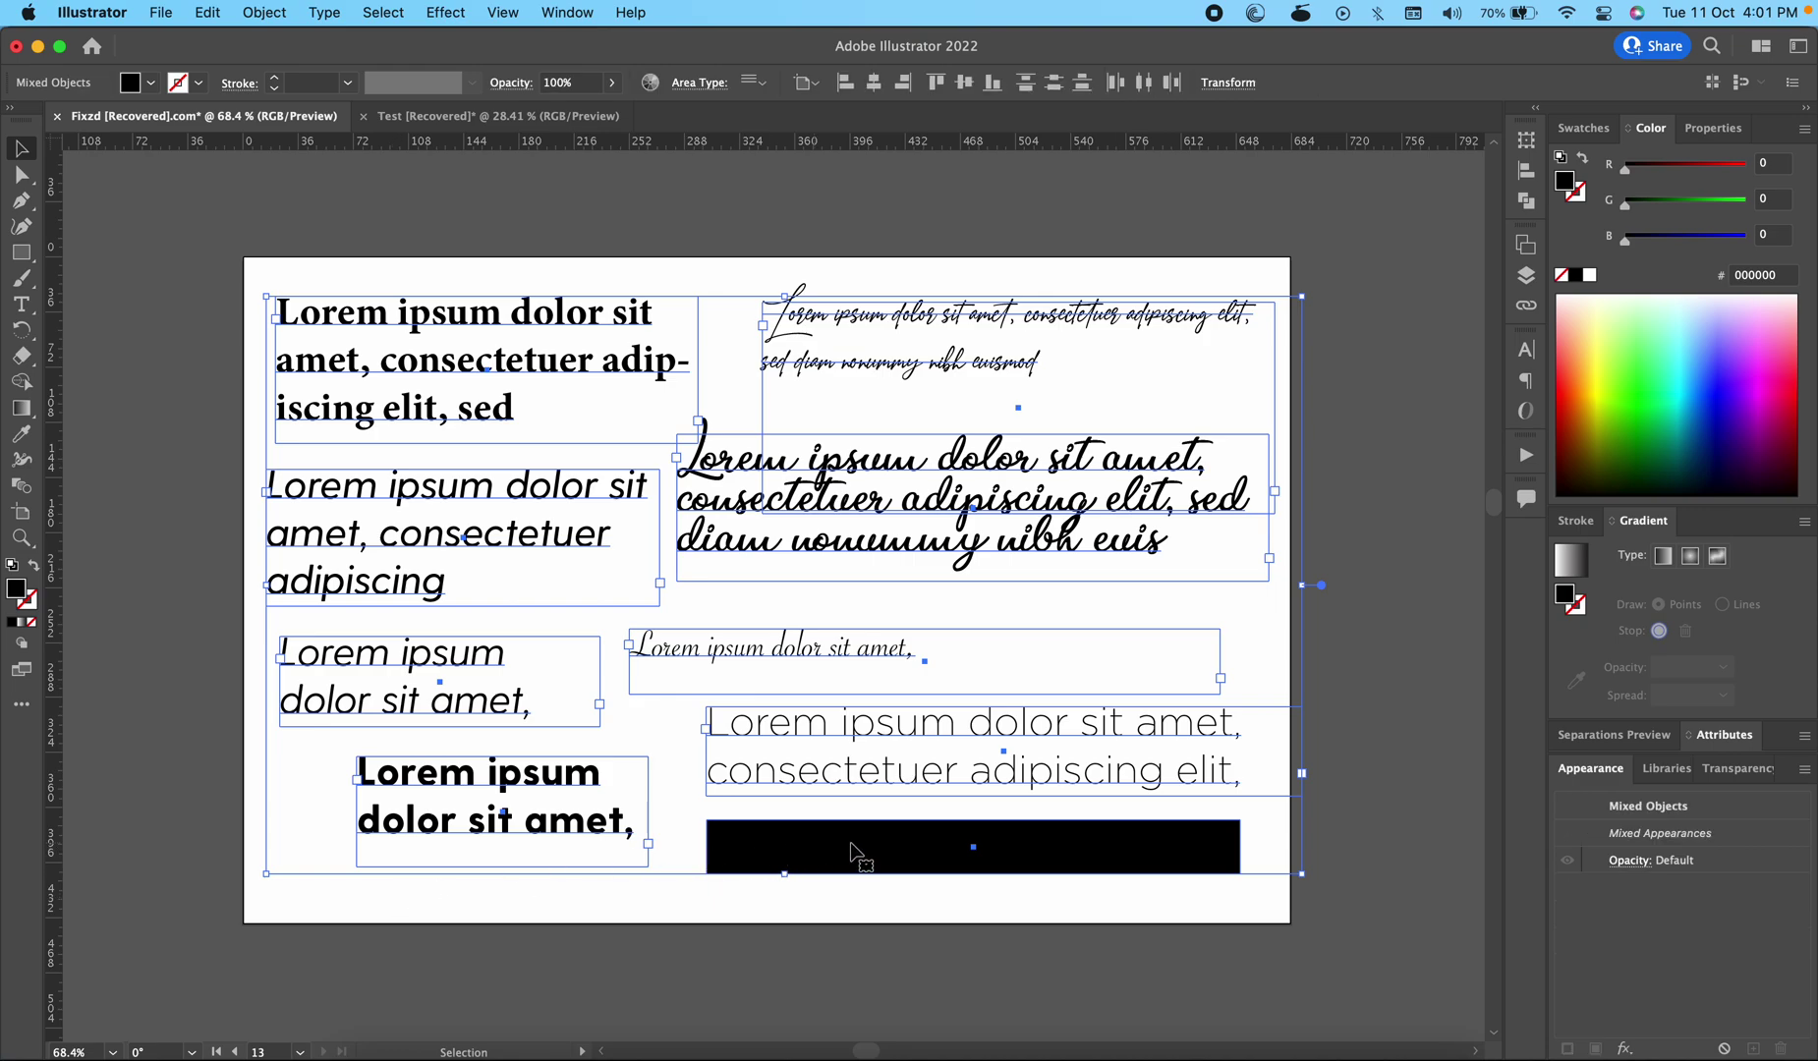
{"action": "left_click", "coordinate": [1329, 750]}
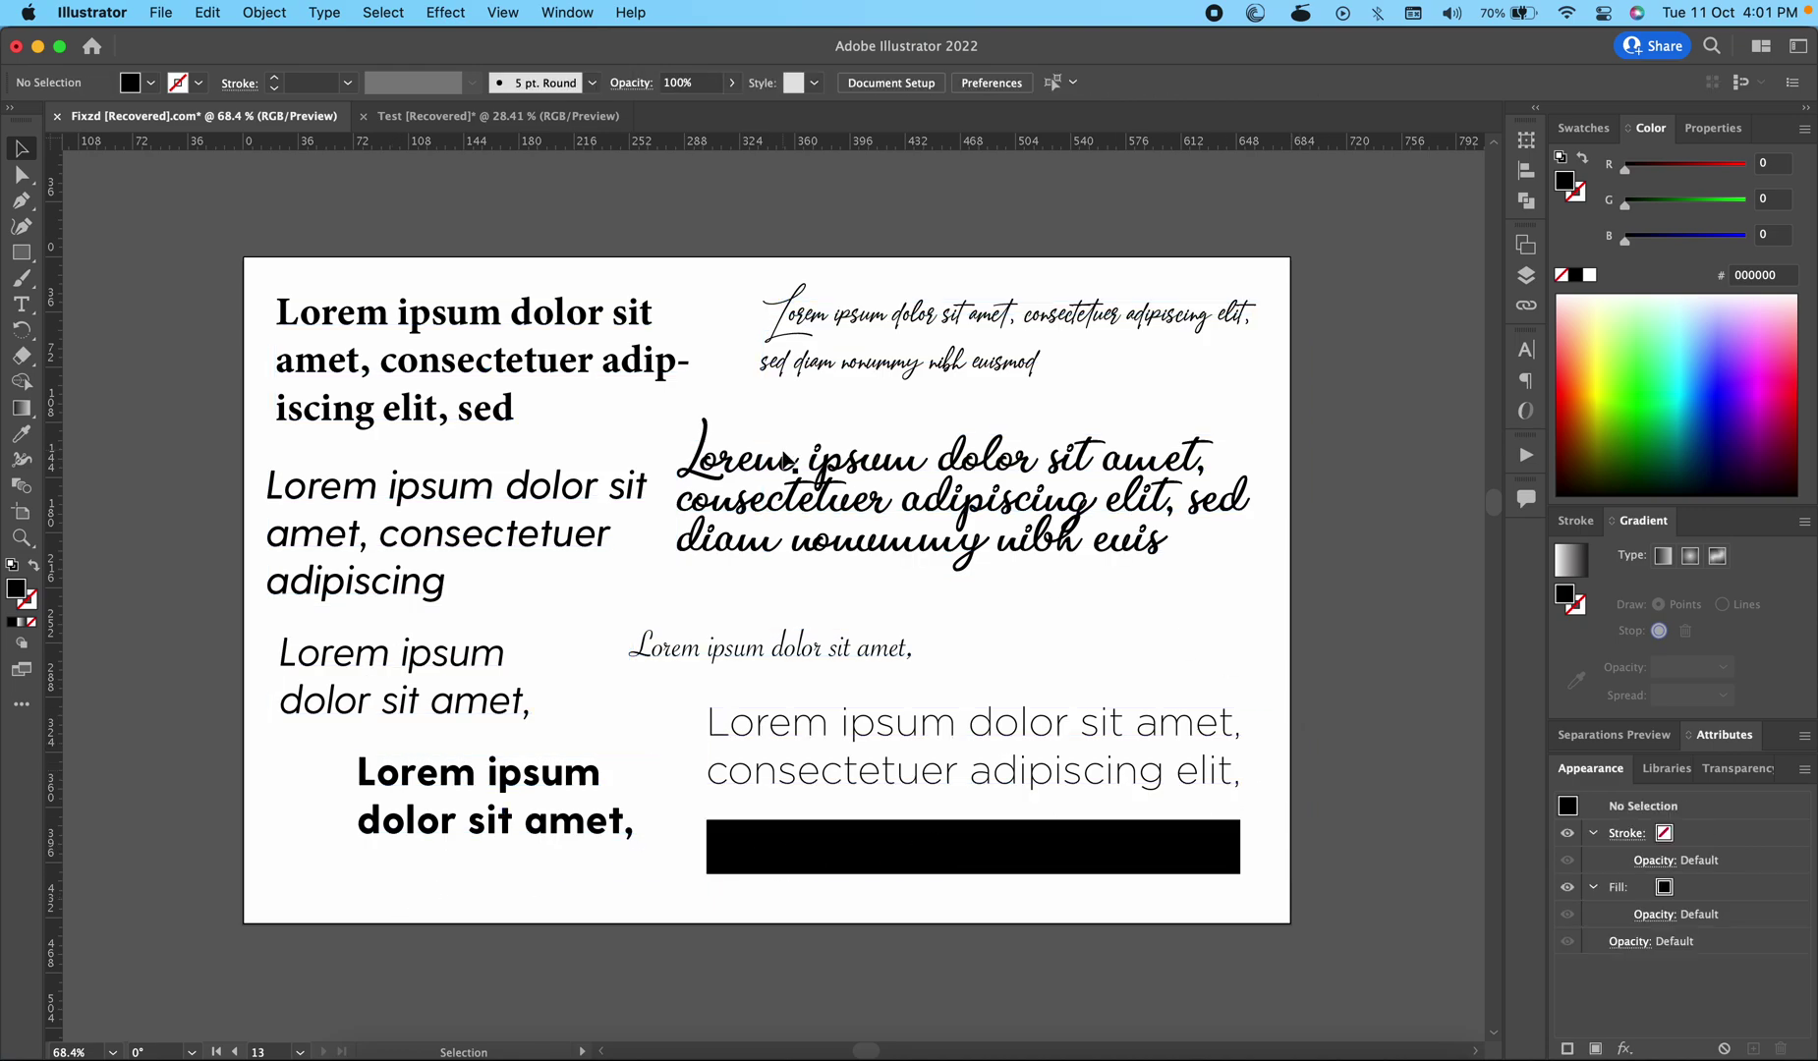
Turn off selection edges with View > Hide Edges and select the large script text block
{"action": "left_click", "coordinate": [501, 12]}
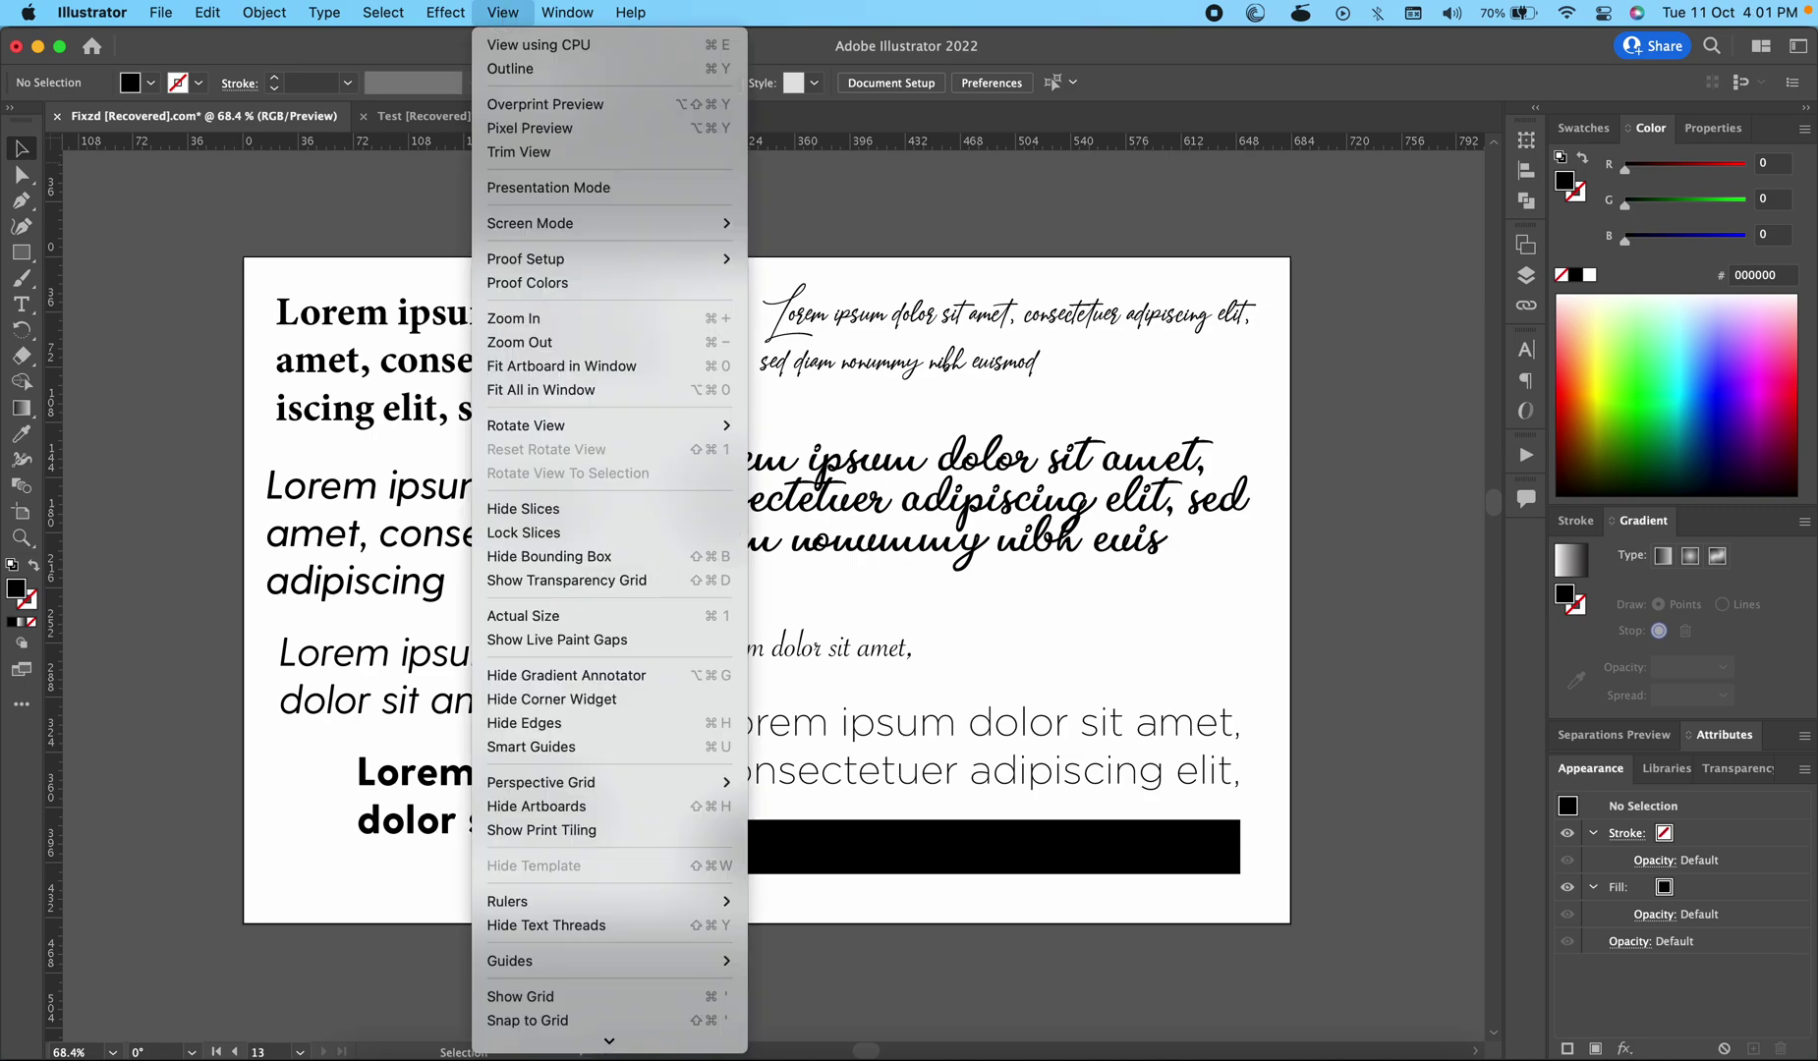
{"action": "left_click", "coordinate": [527, 728]}
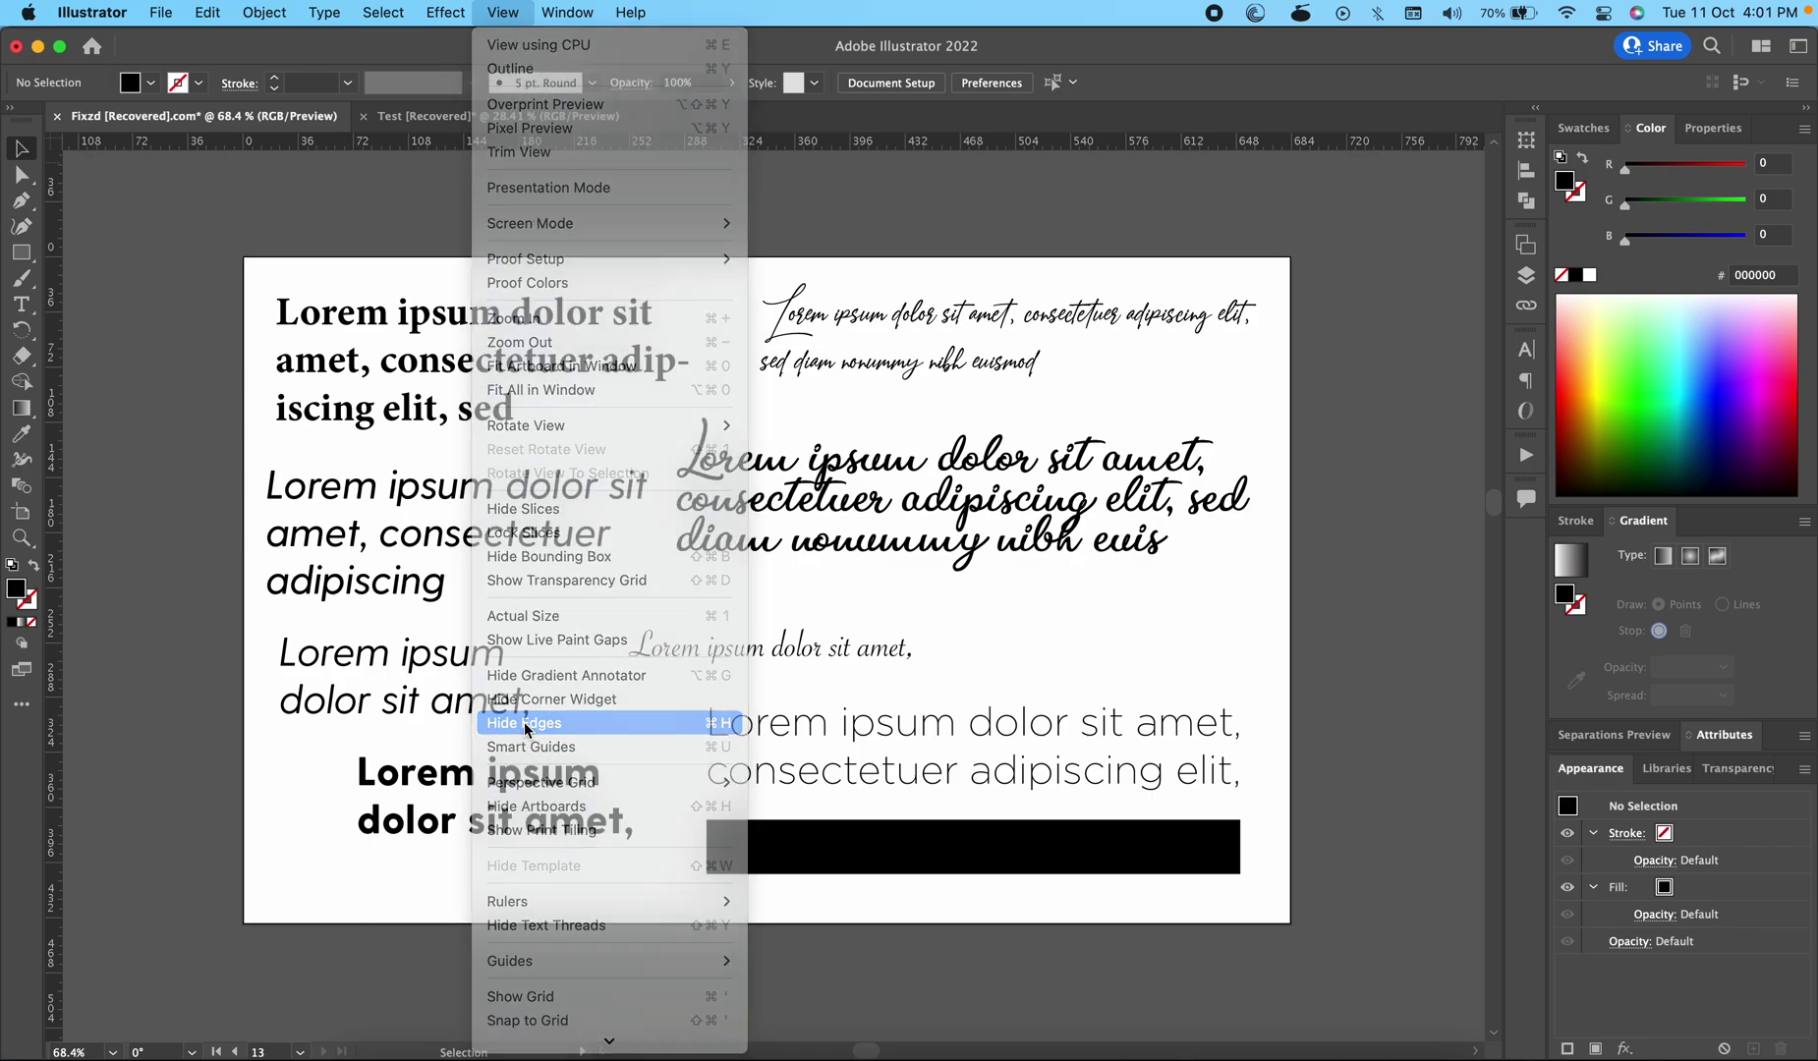
{"action": "left_click", "coordinate": [851, 507]}
Shift-select the small script, top-left bold and italic sans blocks plus the black rectangle, then deselect
{"action": "left_click", "coordinate": [872, 367], "text": "shift"}
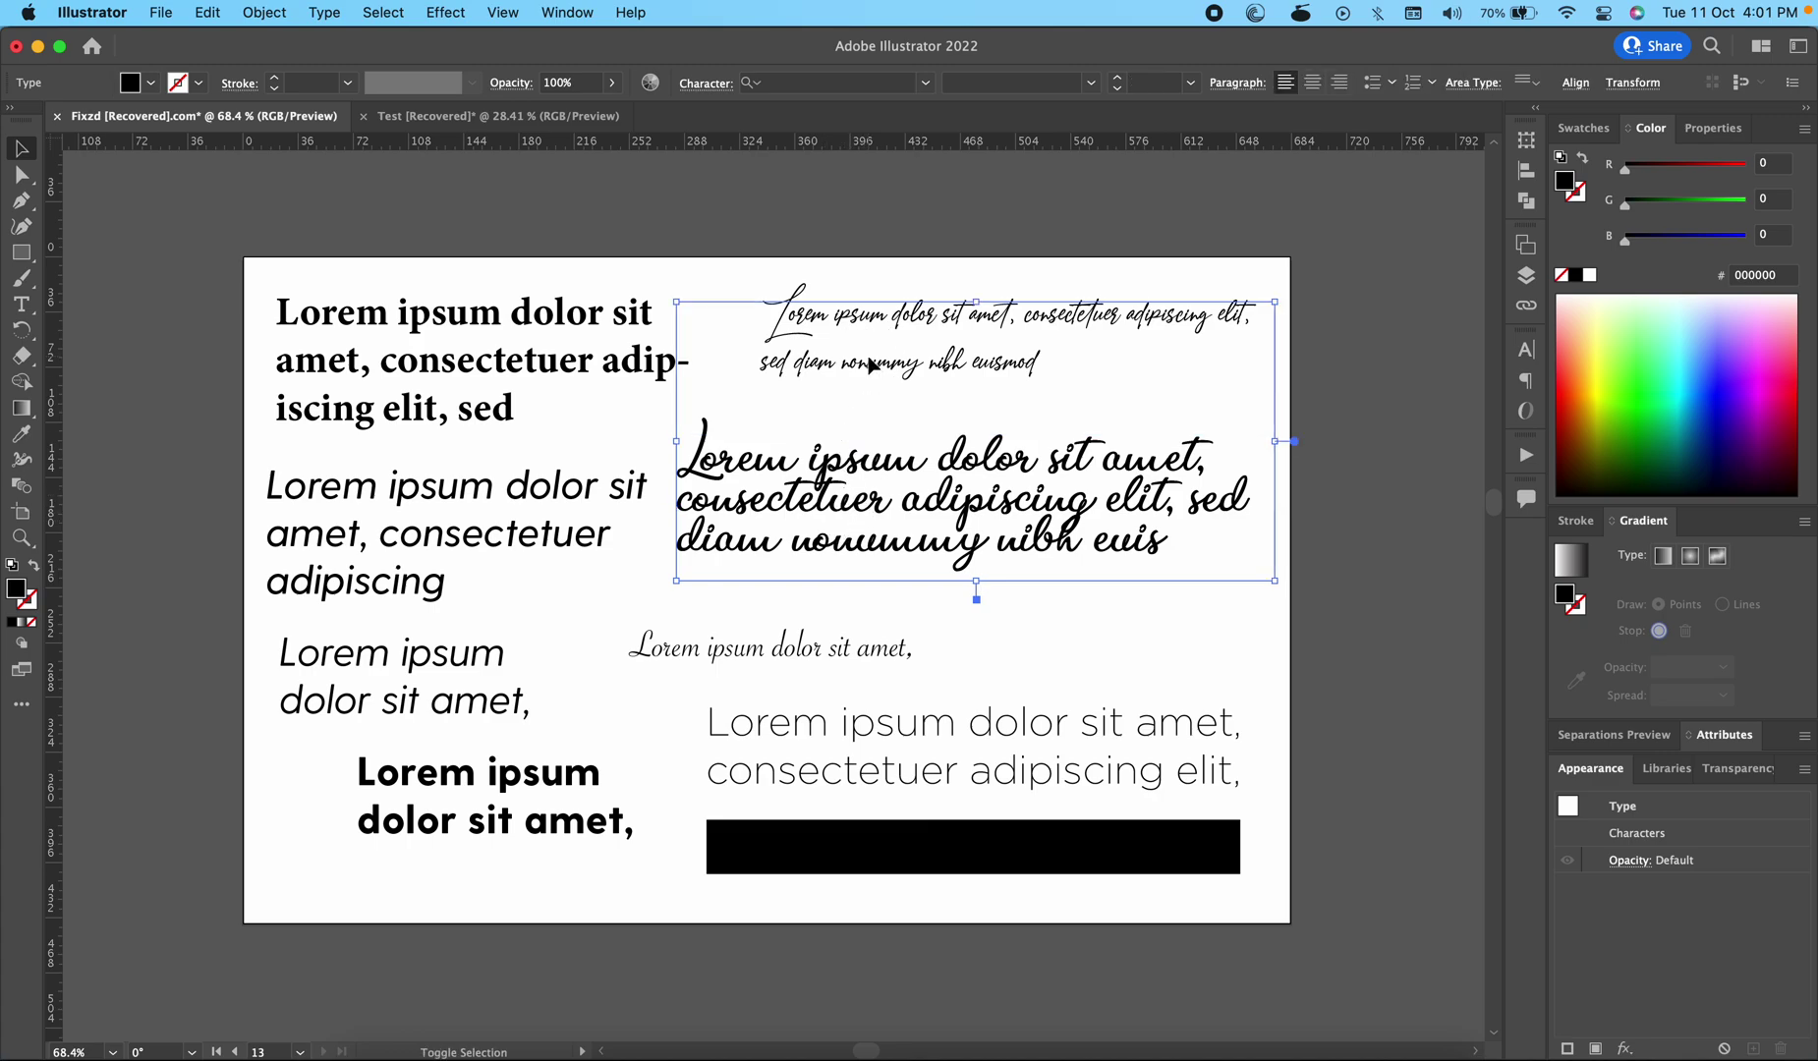
{"action": "left_click", "coordinate": [582, 367], "text": "shift"}
{"action": "left_click", "coordinate": [552, 507], "text": "shift"}
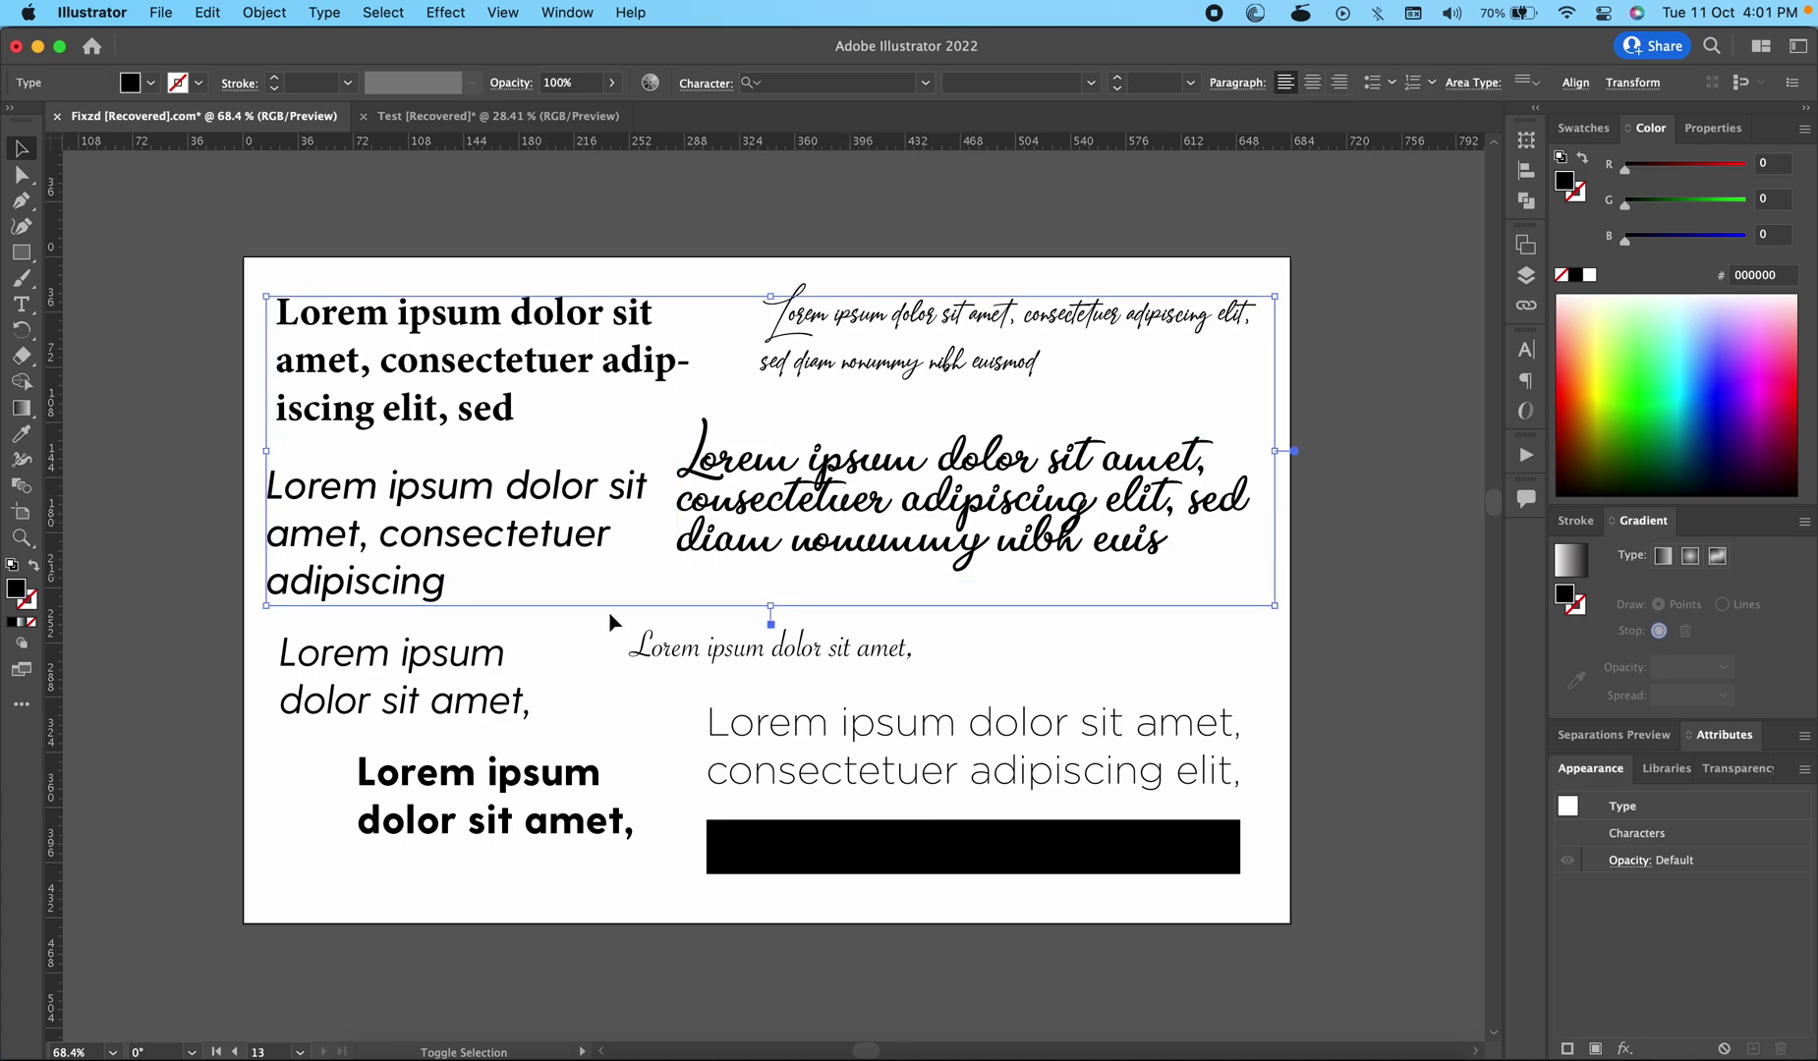
{"action": "left_click", "coordinate": [762, 847], "text": "shift"}
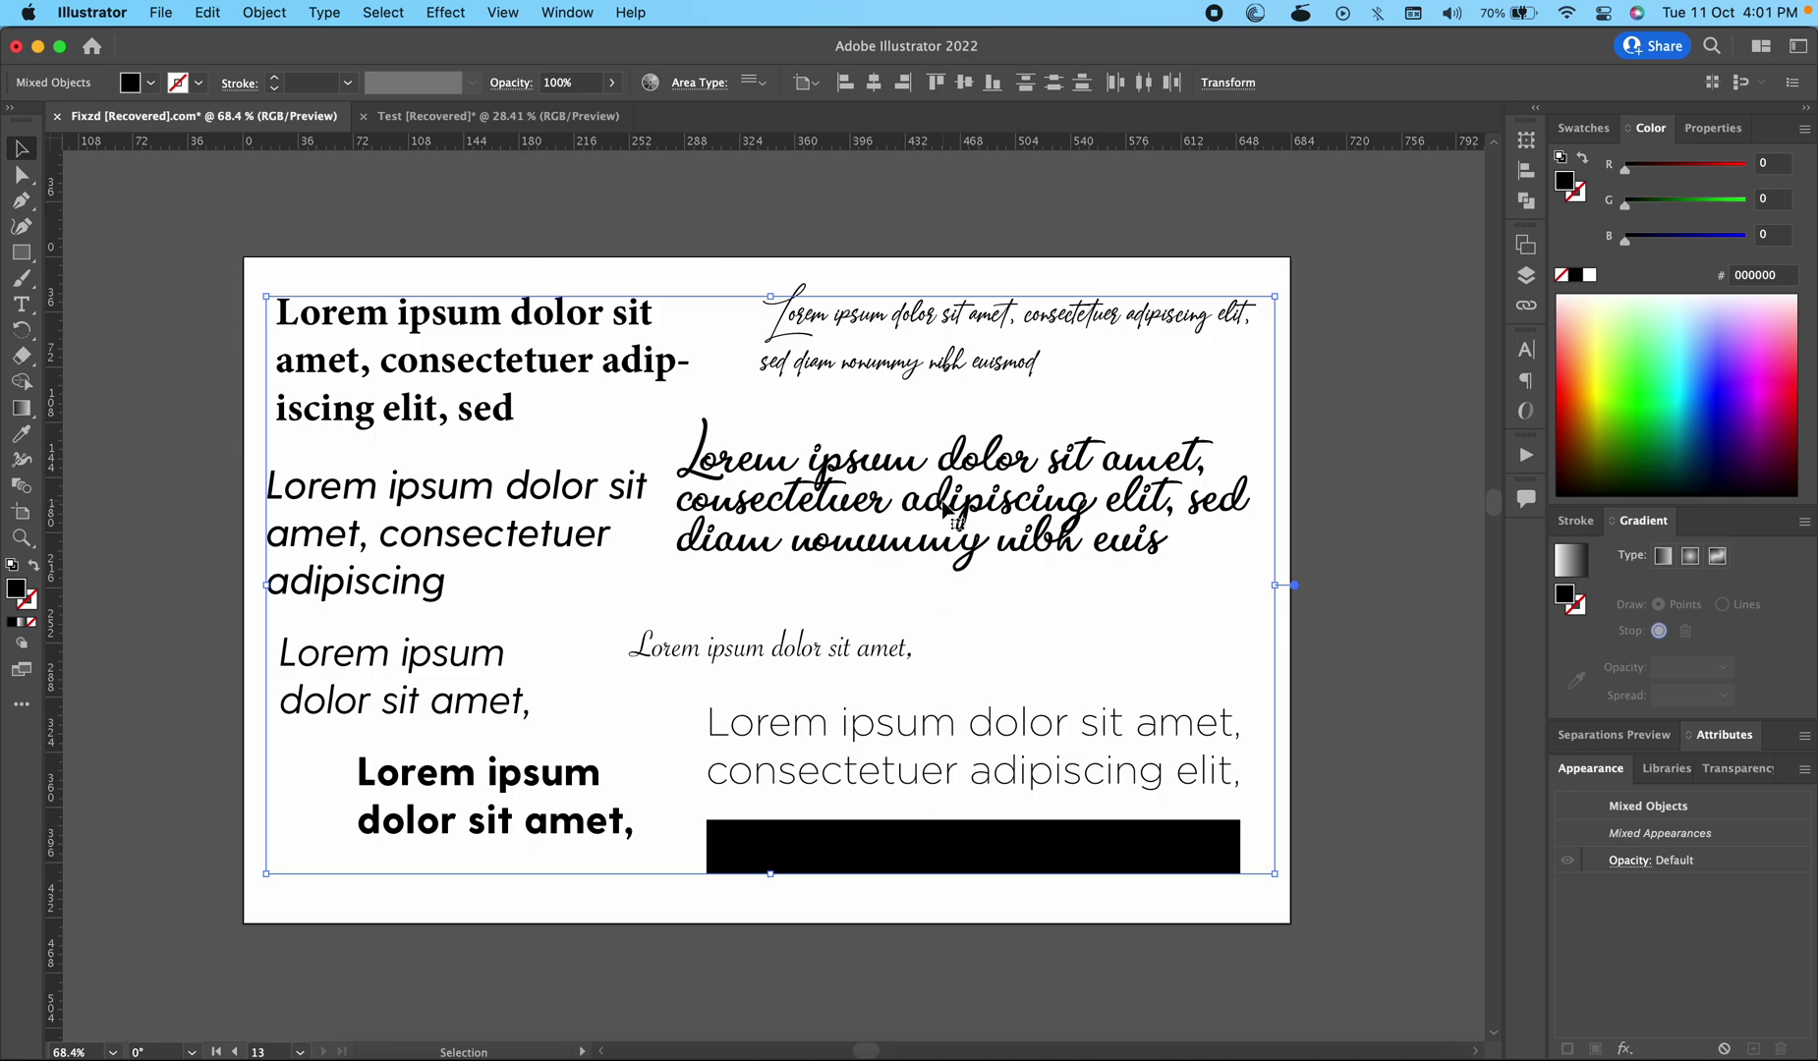
{"action": "left_click", "coordinate": [1327, 470]}
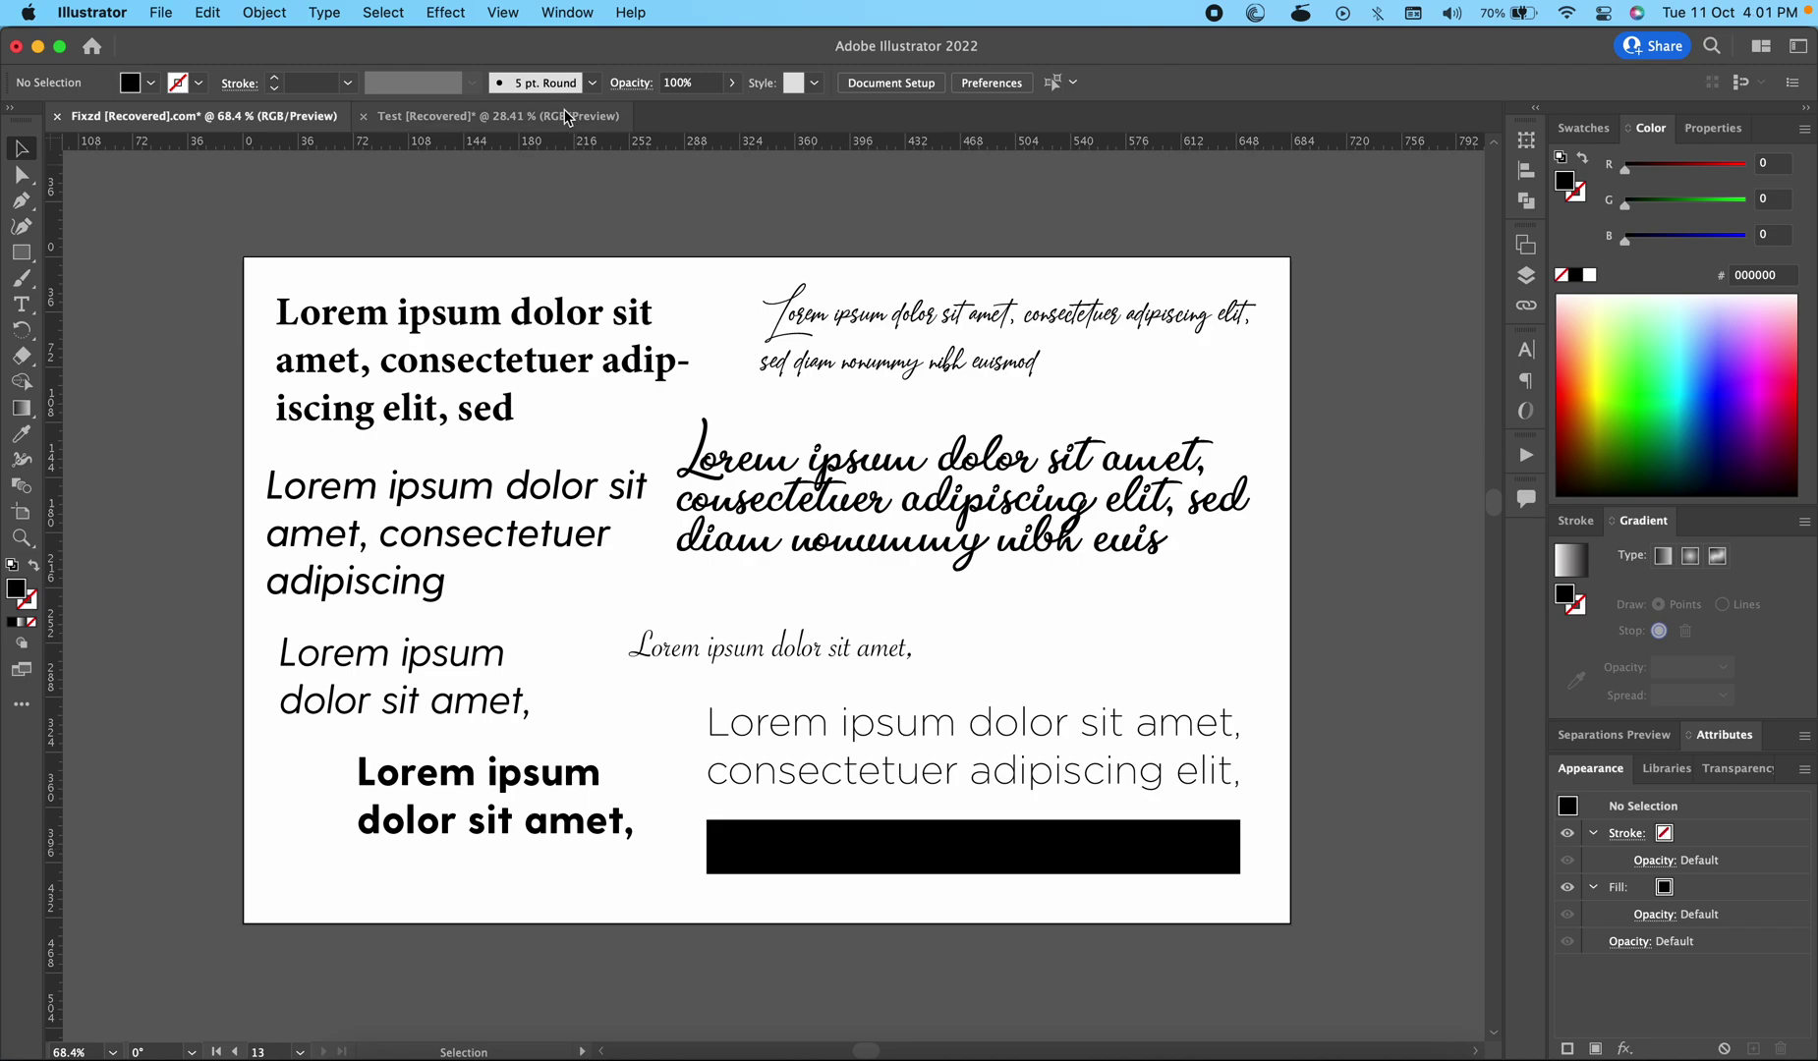
{"action": "left_click", "coordinate": [501, 14]}
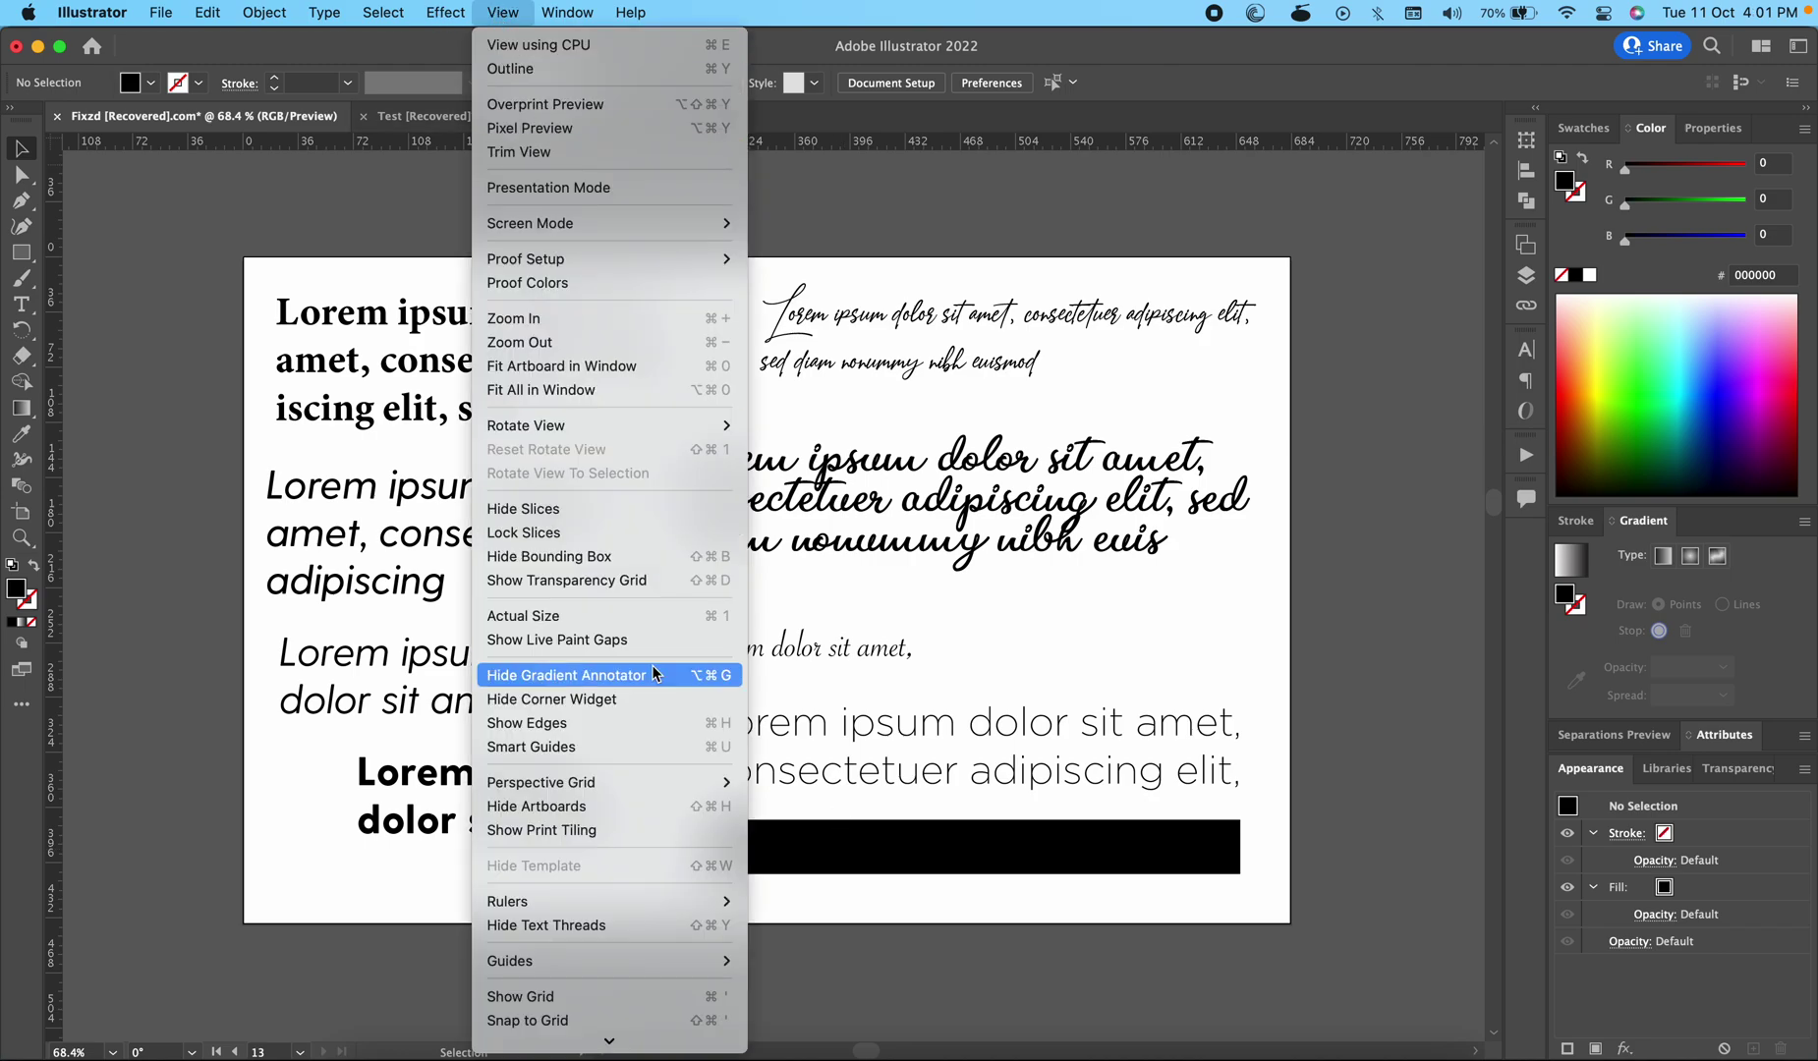
Turn selection edges back on with View > Show Edges and select the two script text blocks
{"action": "left_click", "coordinate": [627, 732]}
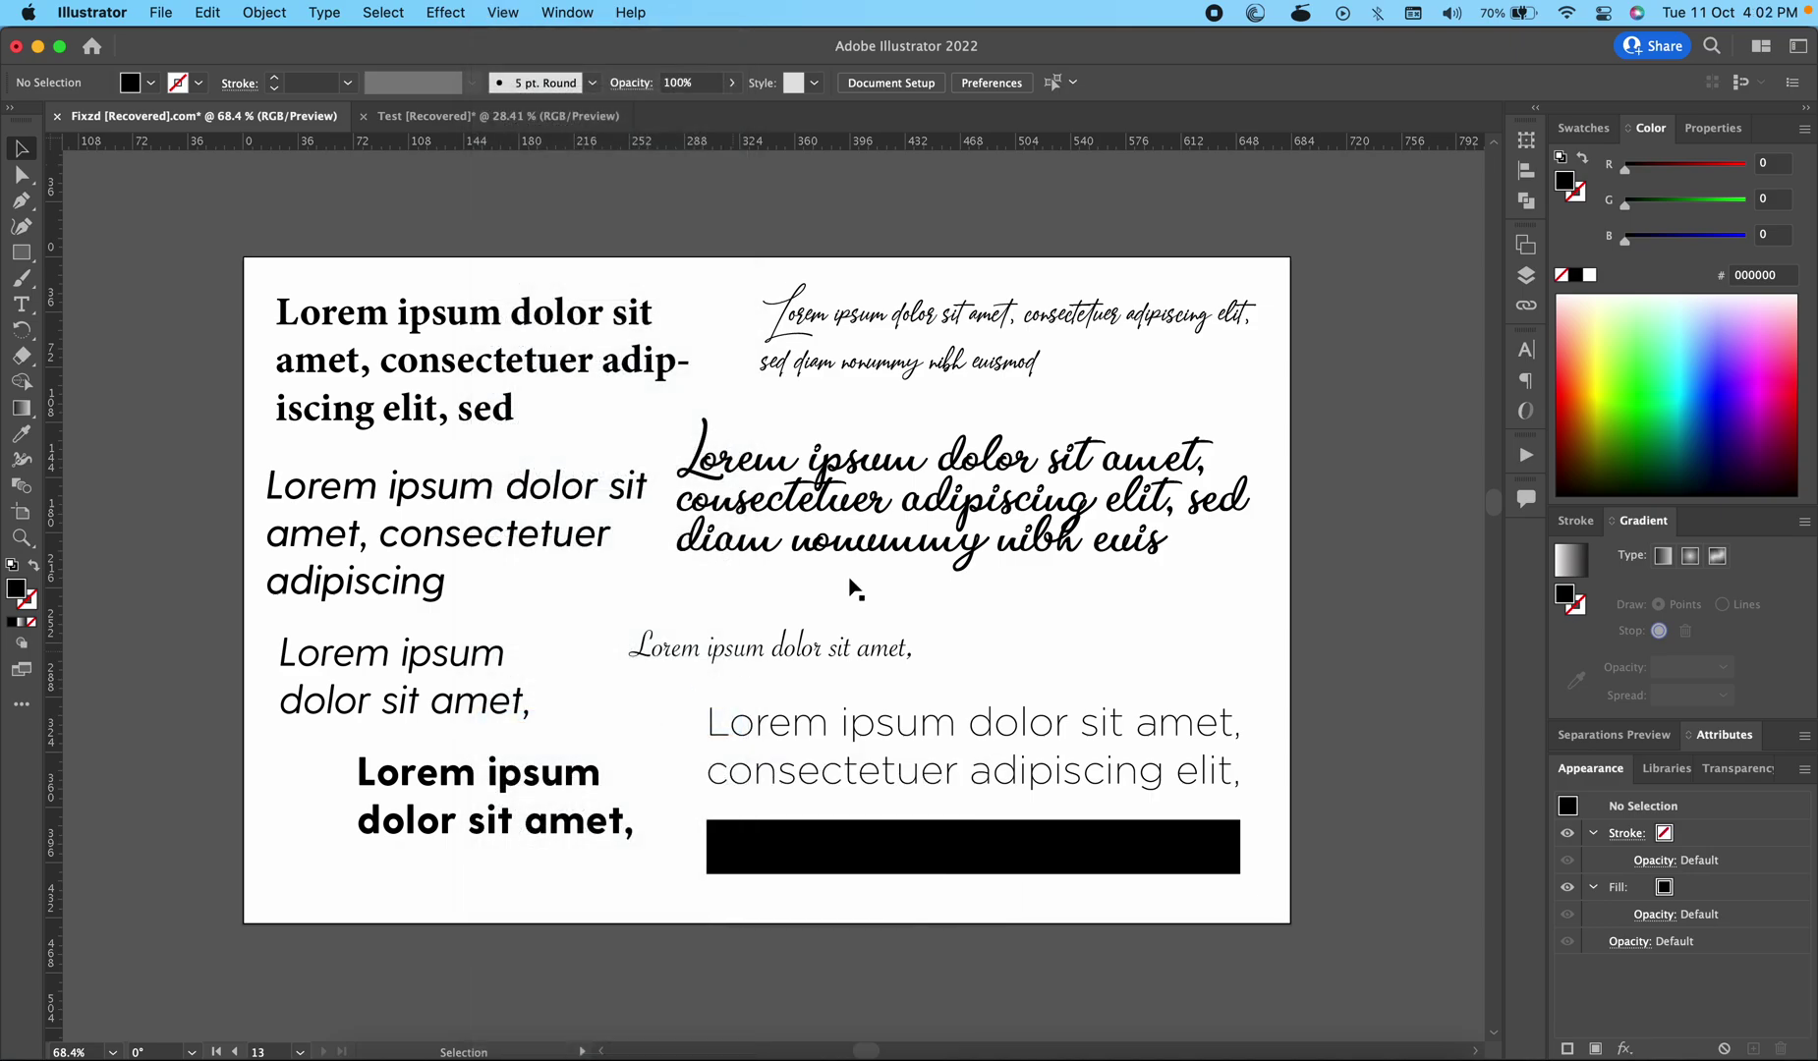
{"action": "left_click", "coordinate": [940, 337]}
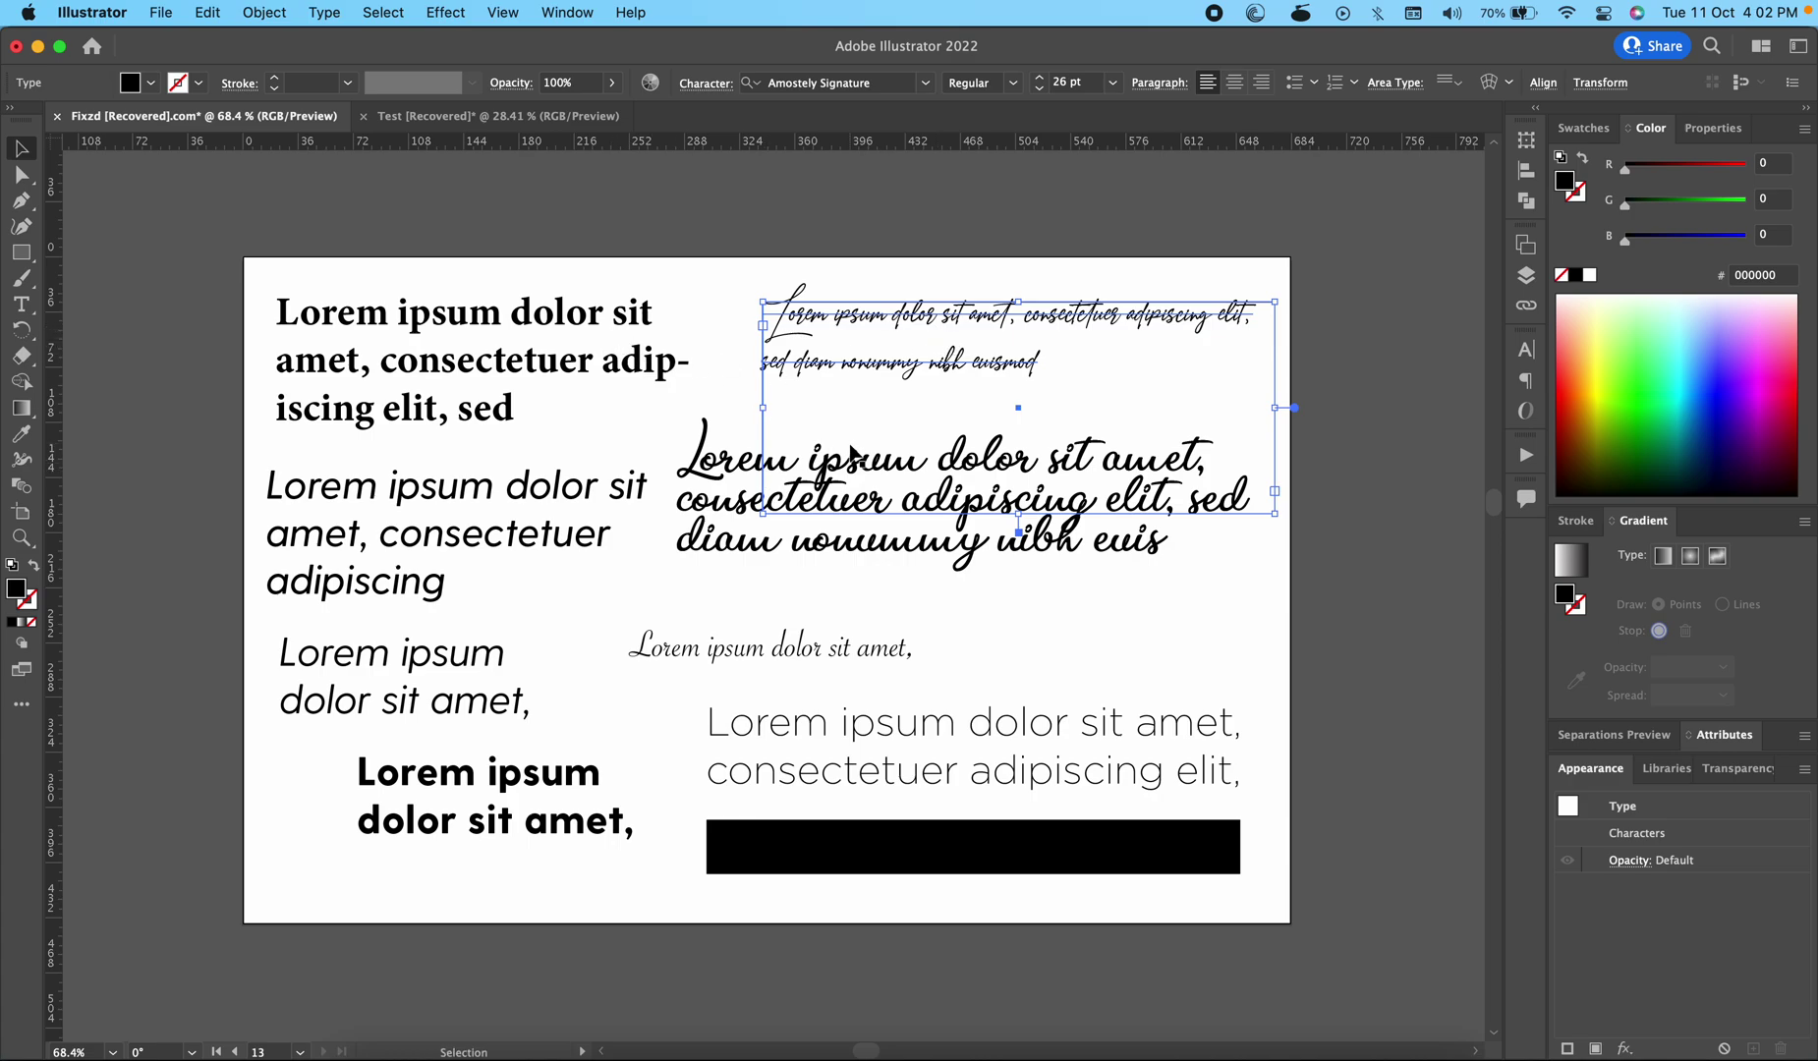
{"action": "left_click", "coordinate": [715, 479]}
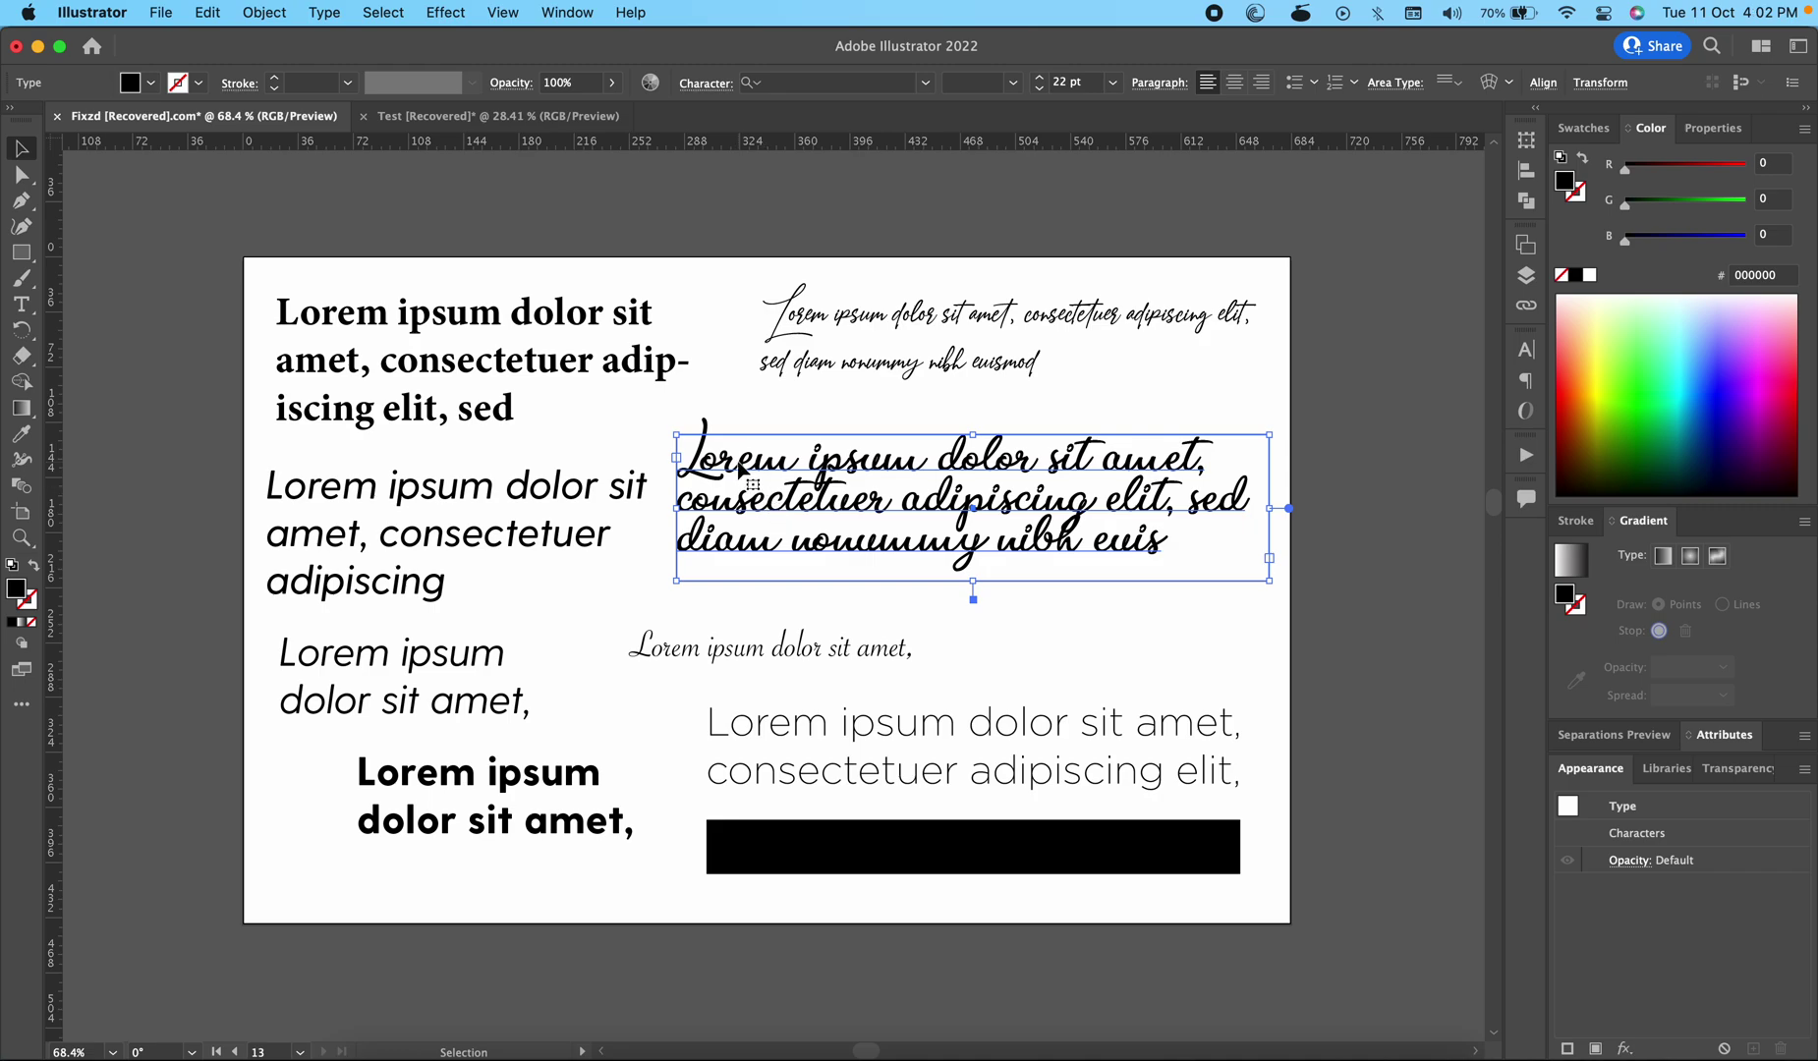